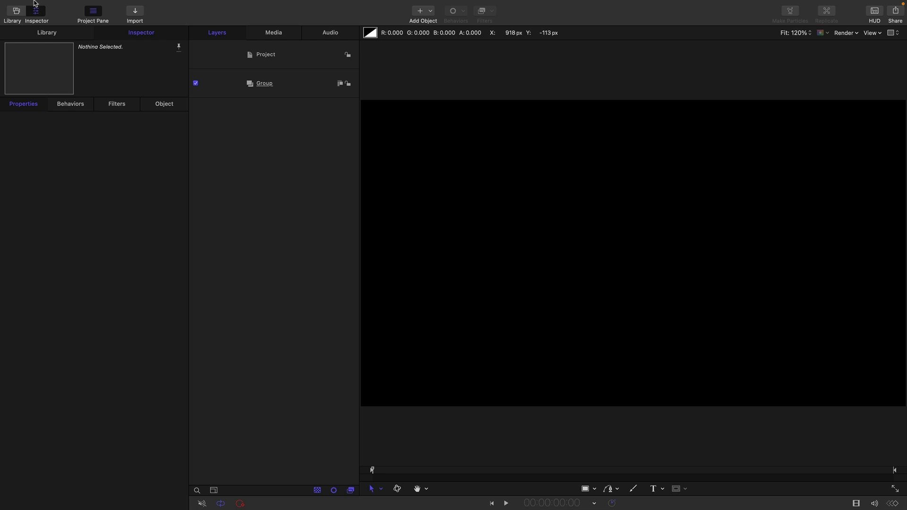
Step: Import VideoWallSource.mov from the Assets folder as a new Motion project
left_click(60, 6)
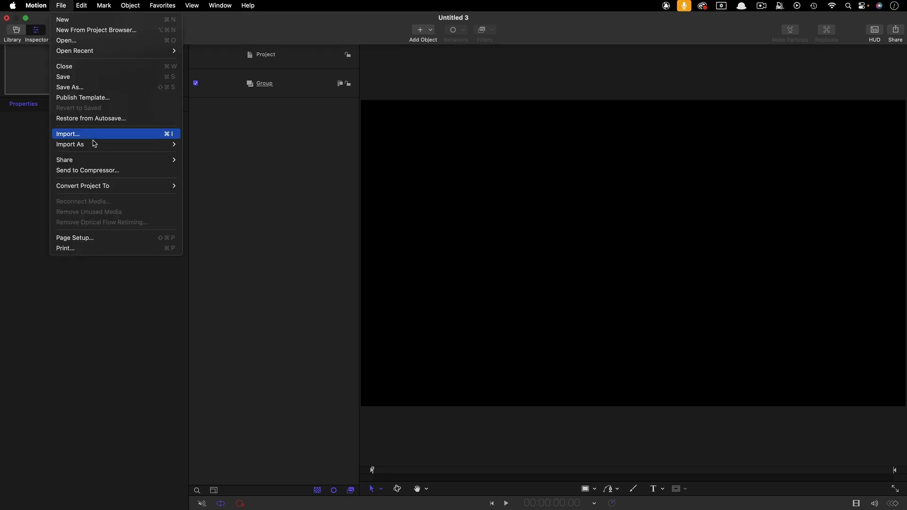
mouse_move(100, 148)
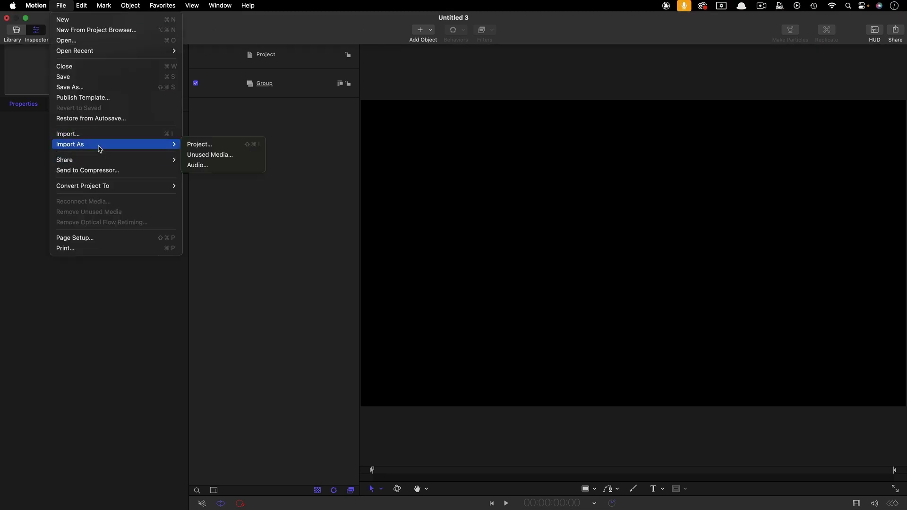
left_click(223, 149)
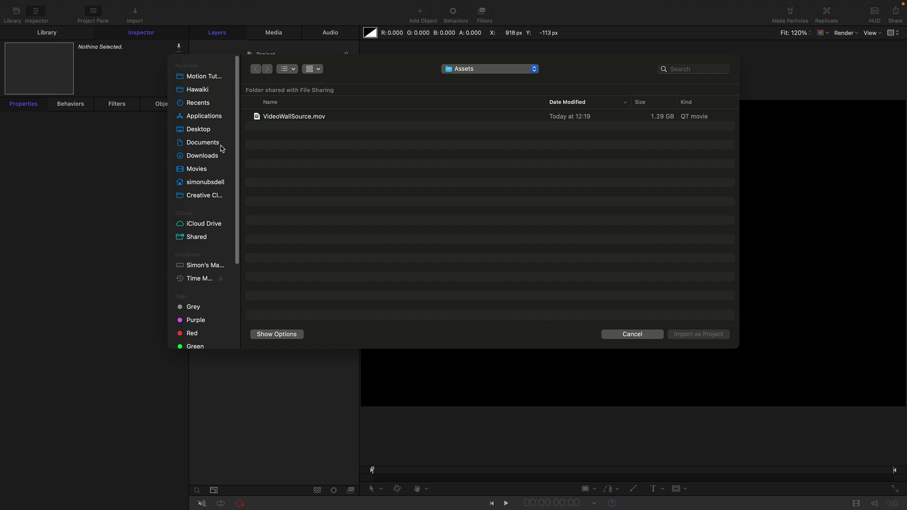
left_click(307, 116)
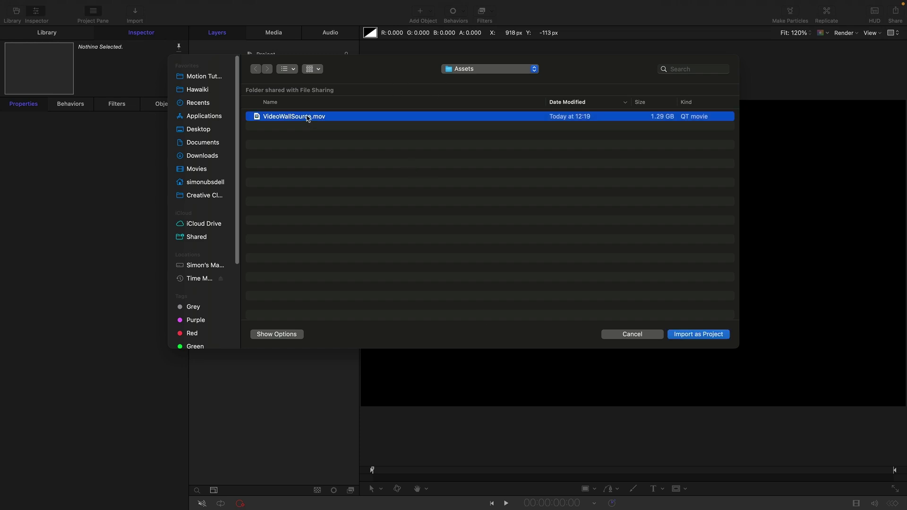
left_click(698, 334)
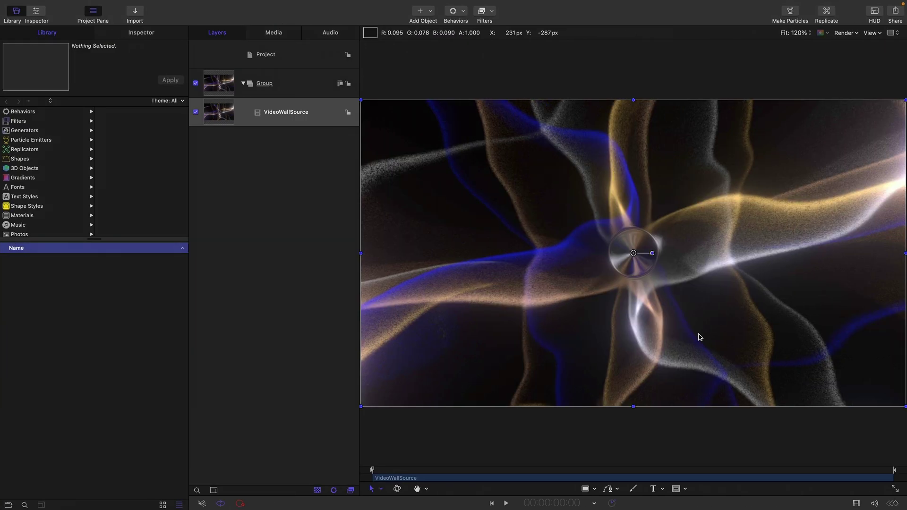
Step: Park the playhead at 00:00:10:00 on the cyan beams and reselect the VideoWallSource layer
key("super+j")
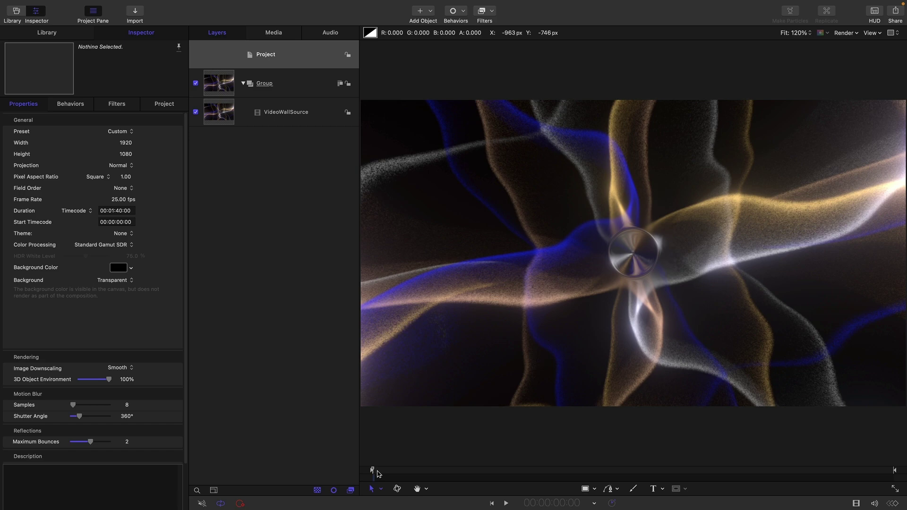
left_click_drag(378, 473, 421, 482)
left_click(523, 386)
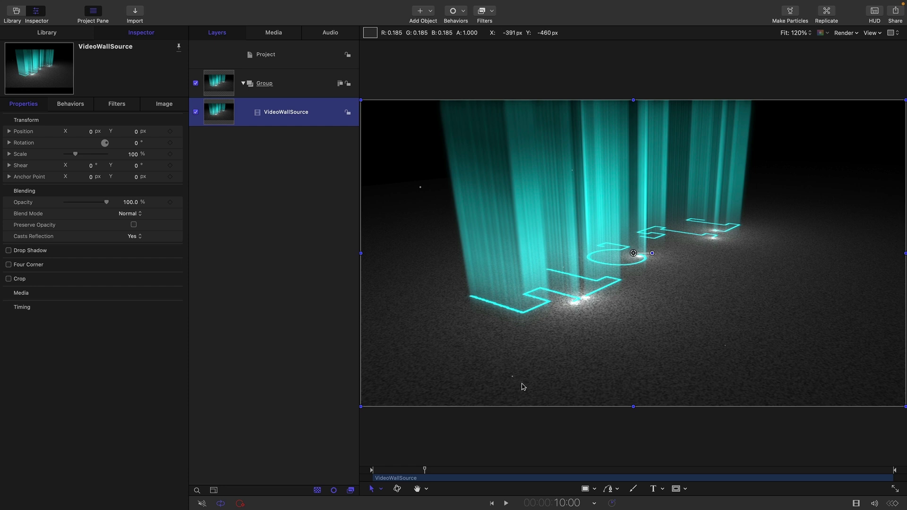
key("super+slash")
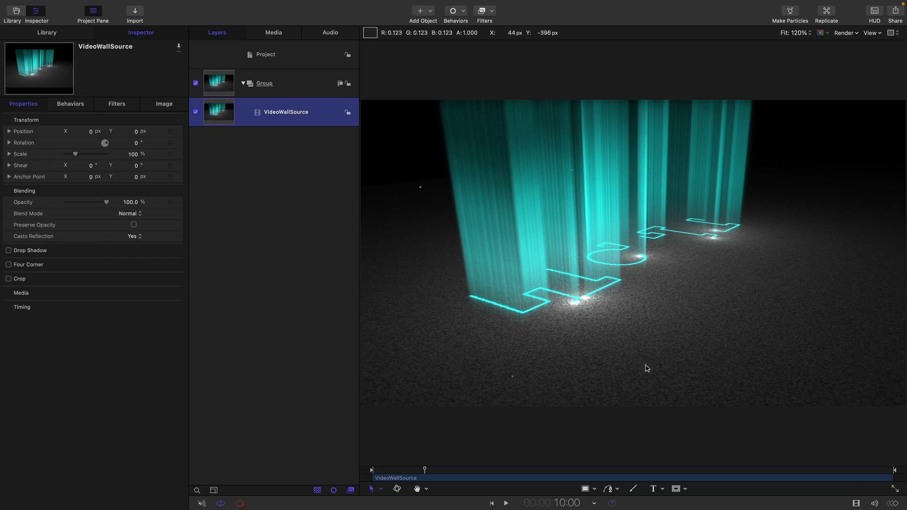
key("shift+super+a")
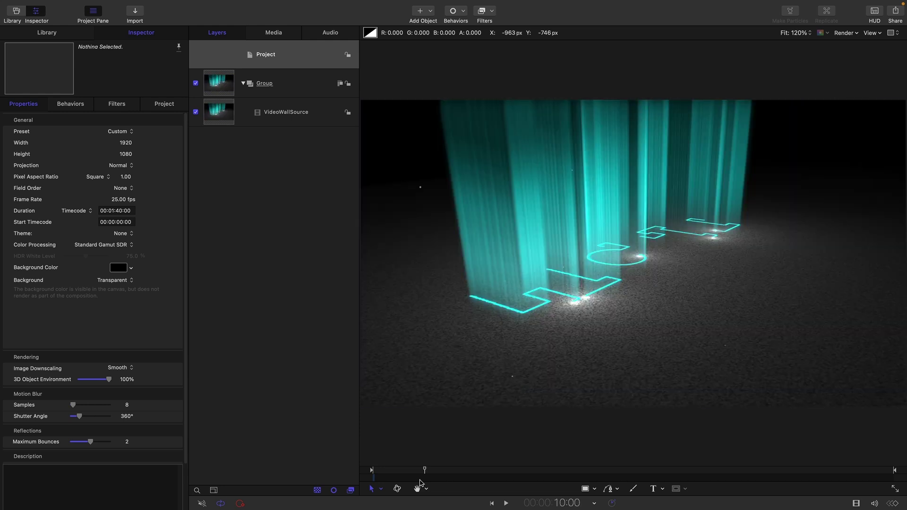
left_click(217, 111)
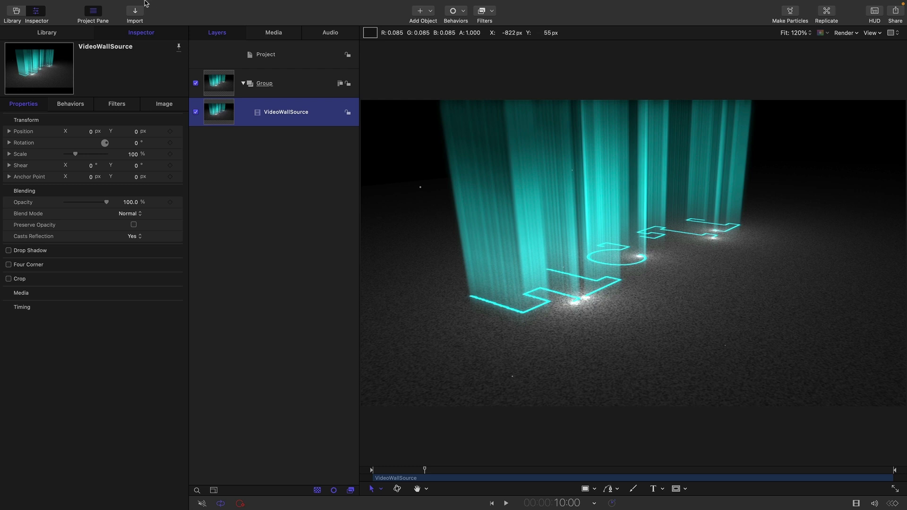
Step: Replicate the VideoWallSource layer and set the Cell Scale to 10%
left_click(130, 5)
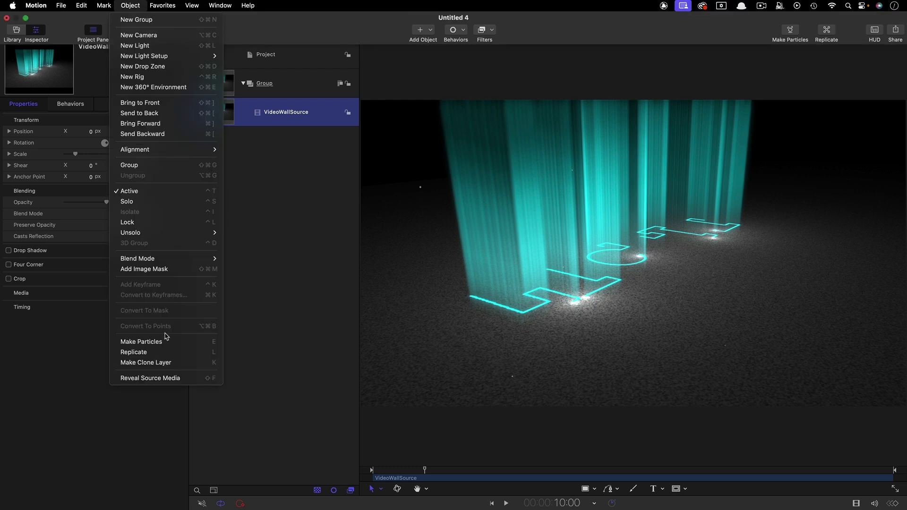
left_click(169, 353)
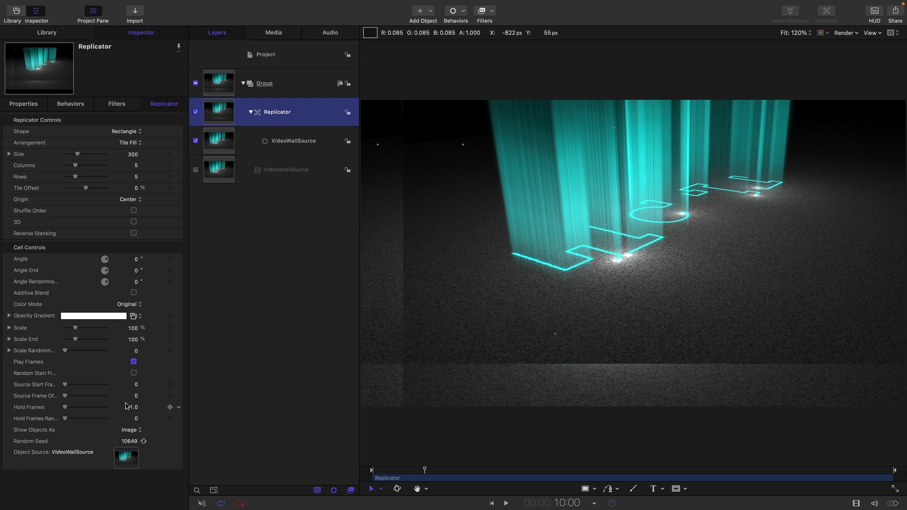
left_click(134, 328)
type("10")
key("Return")
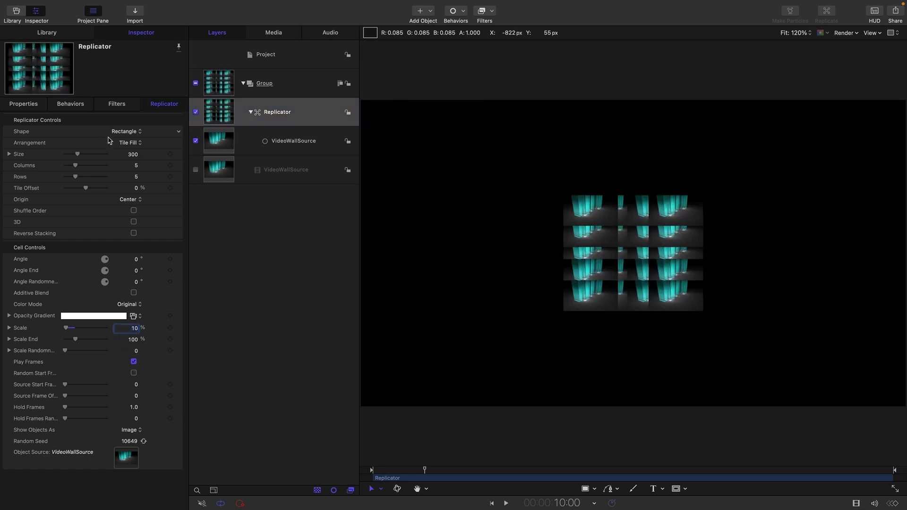
Step: Set the replicator grid size to width 1440 and height 810
left_click(8, 155)
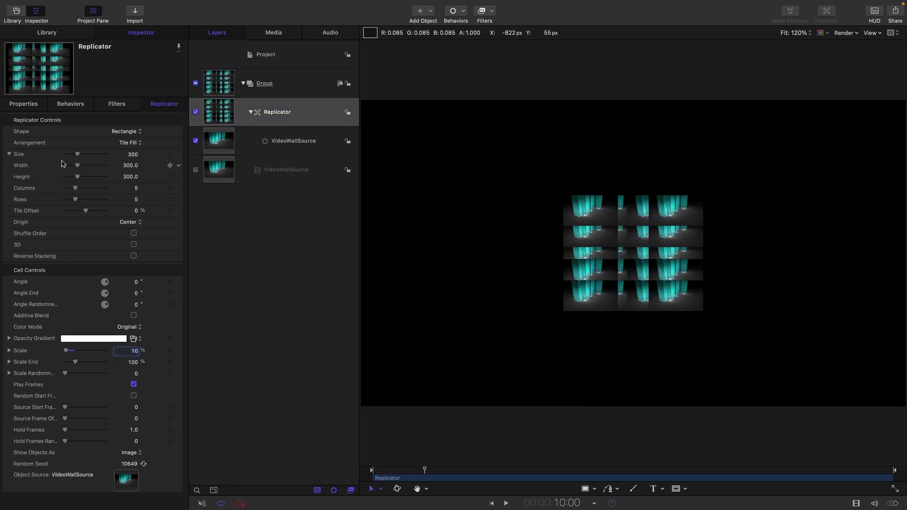
left_click(128, 167)
type("1440")
key("Tab")
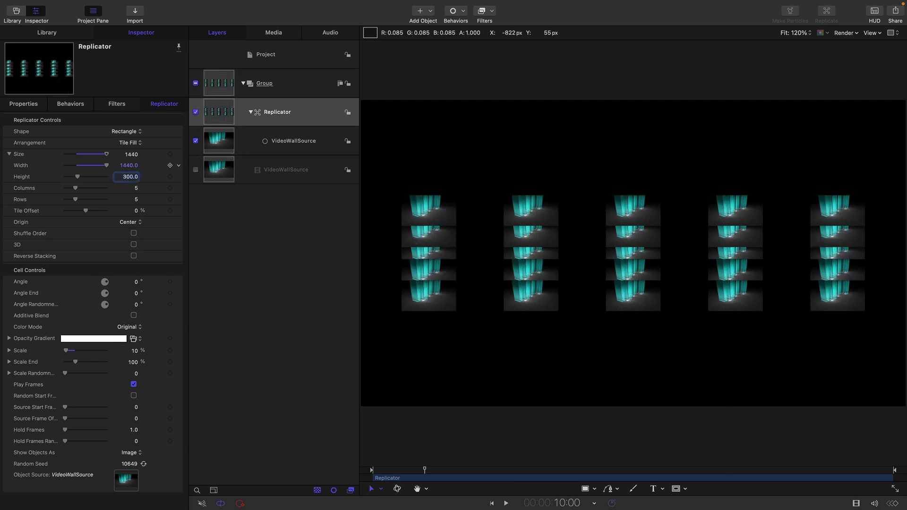
type("810")
key("Return")
Step: Set the replicator grid to 8 columns and 8 rows
key("Tab")
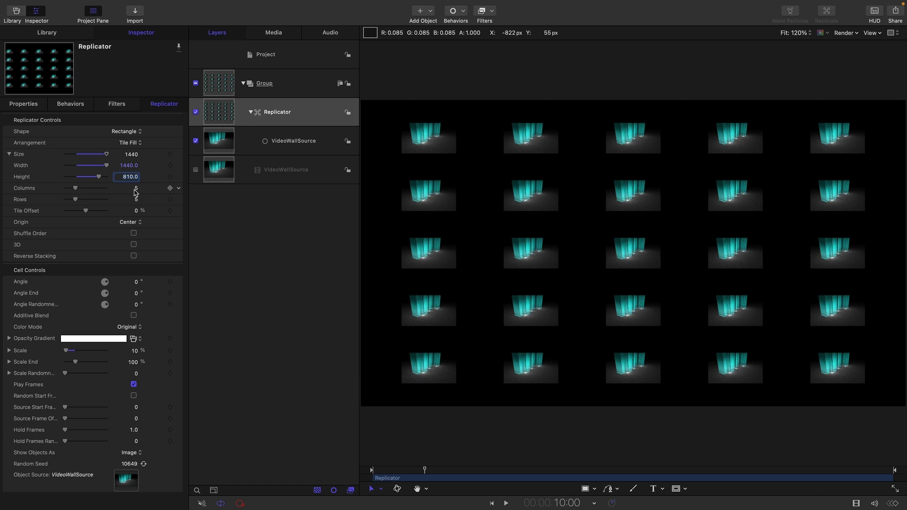
type("7")
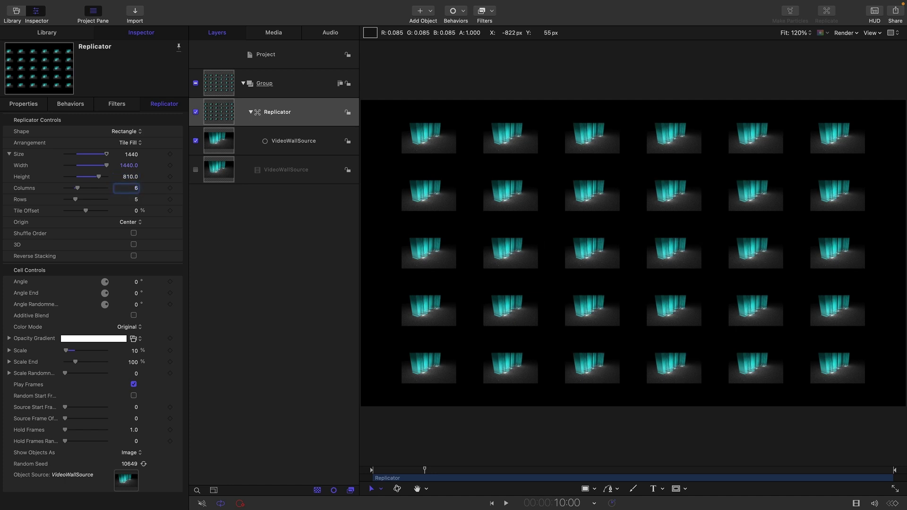
key("Return")
key("Up")
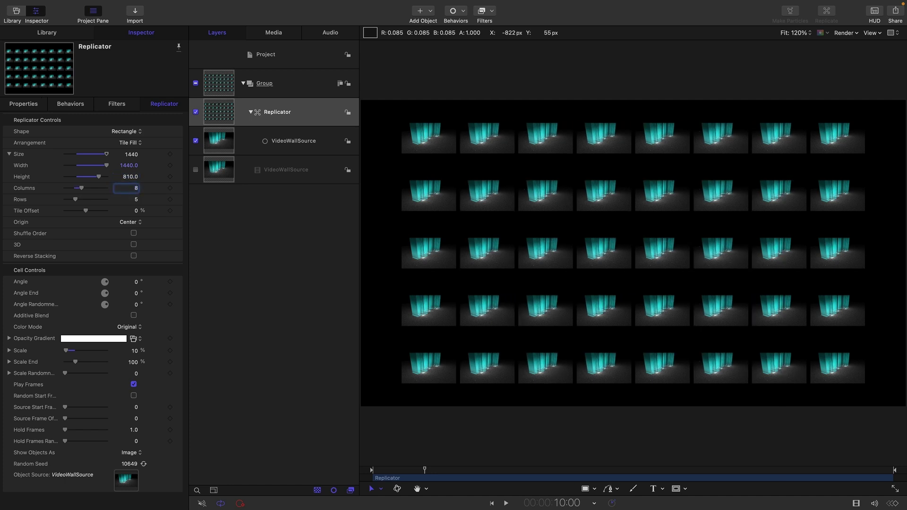
key("Tab")
key("Up")
key("Up")
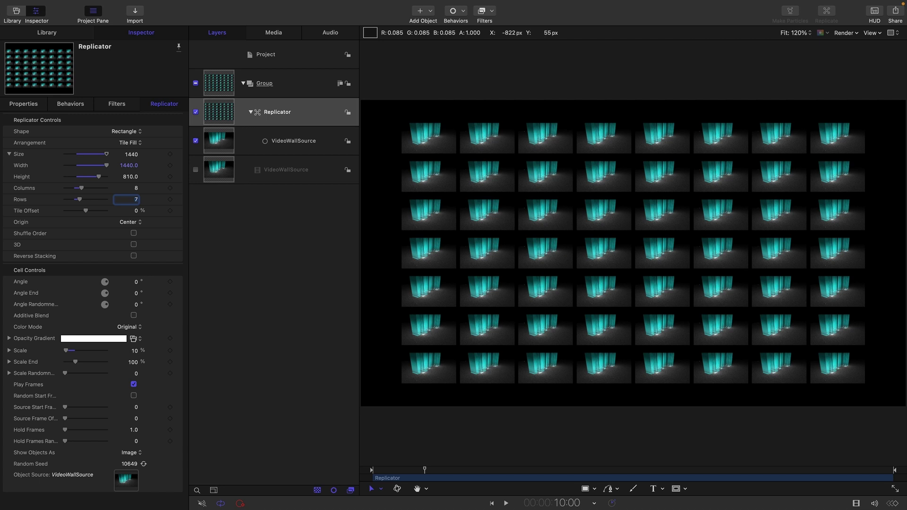
key("Up")
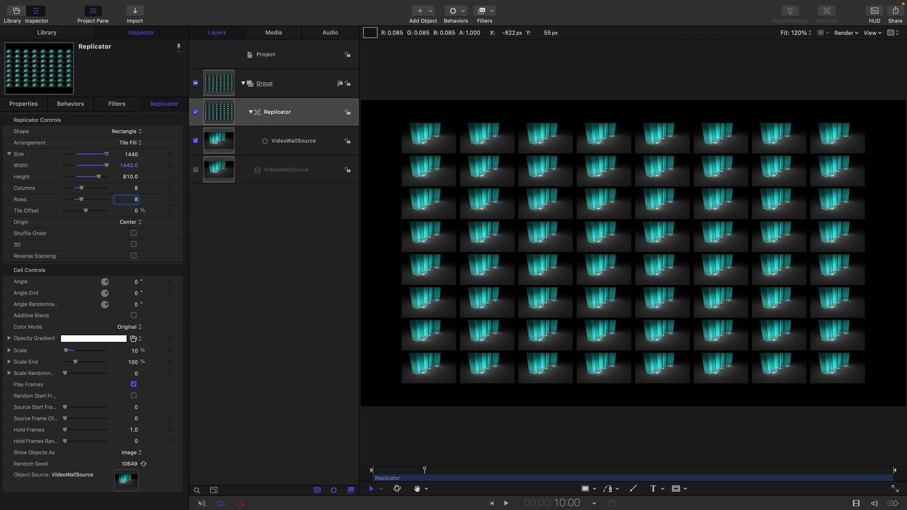
Step: Set the replicator's Source Frame Offset to 125 frames
left_click(136, 418)
type("125")
key("Caps_Lock")
key("Return")
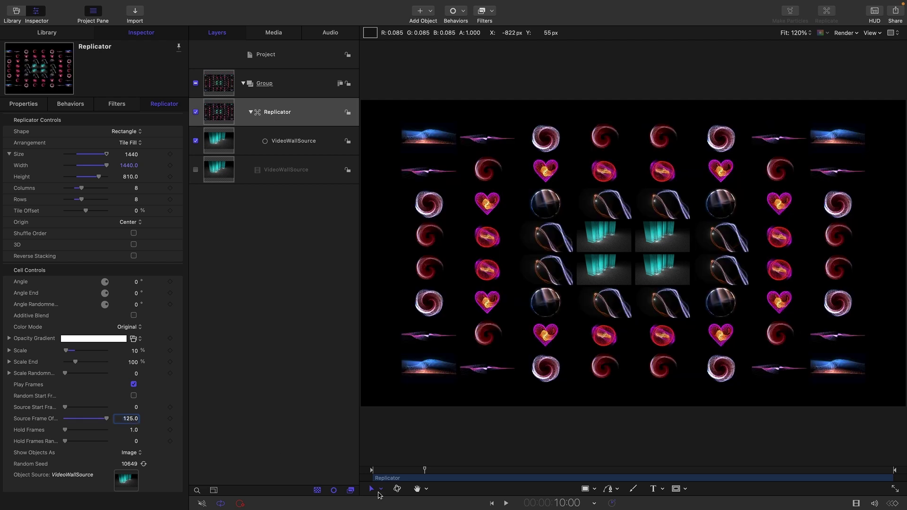
Step: Mark the play range out point at 00:00:04:24
key("Home")
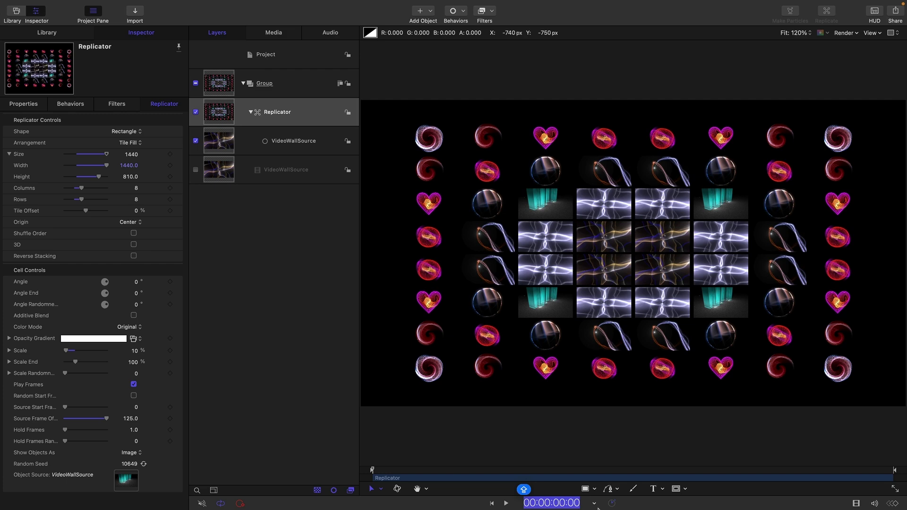
type("500")
key("Return")
key("Left")
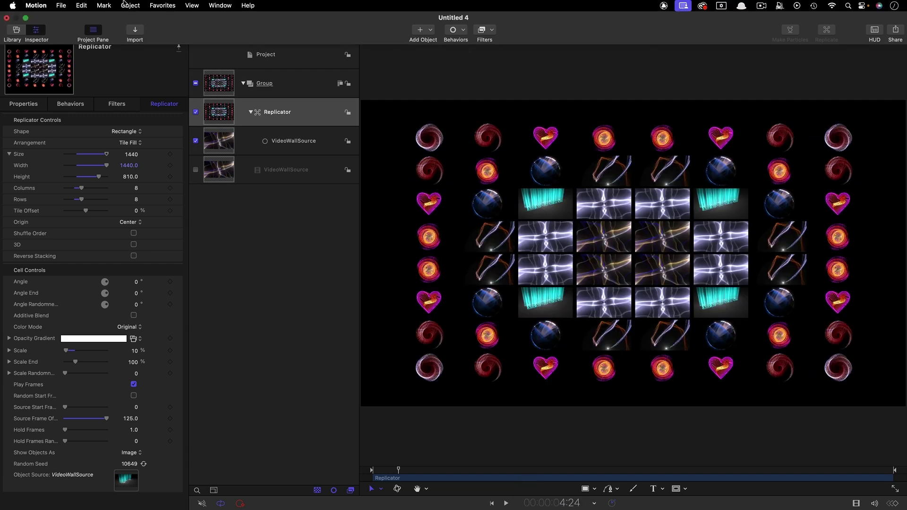
left_click(103, 5)
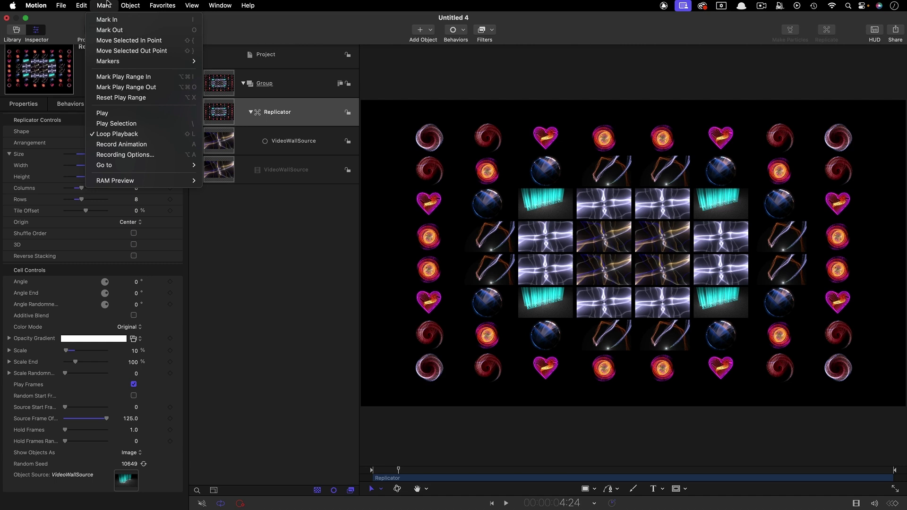
left_click(125, 87)
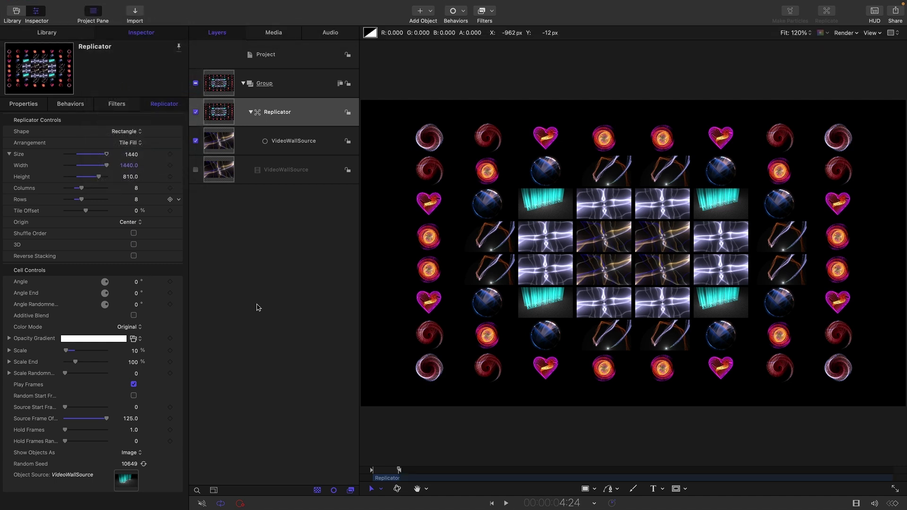
Step: Start the replicator grid from the Upper Left and set Build Style to By Row
left_click(386, 479)
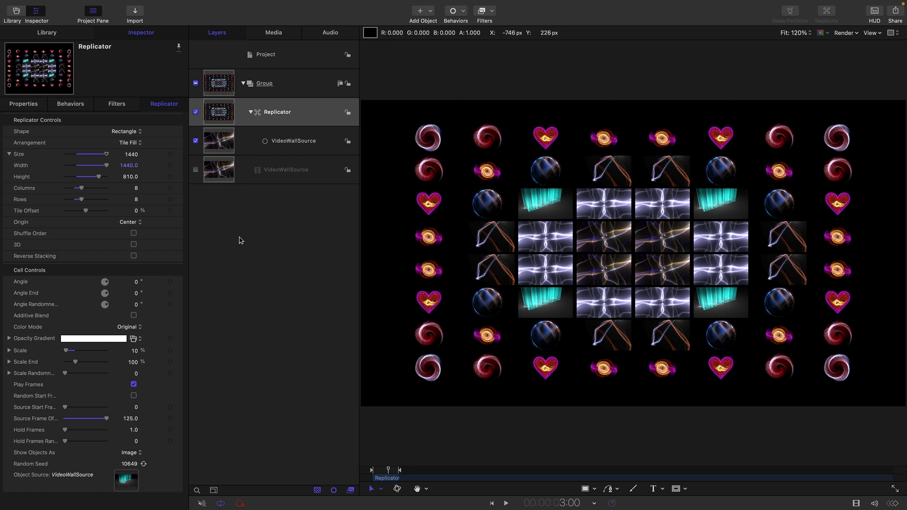
left_click(129, 222)
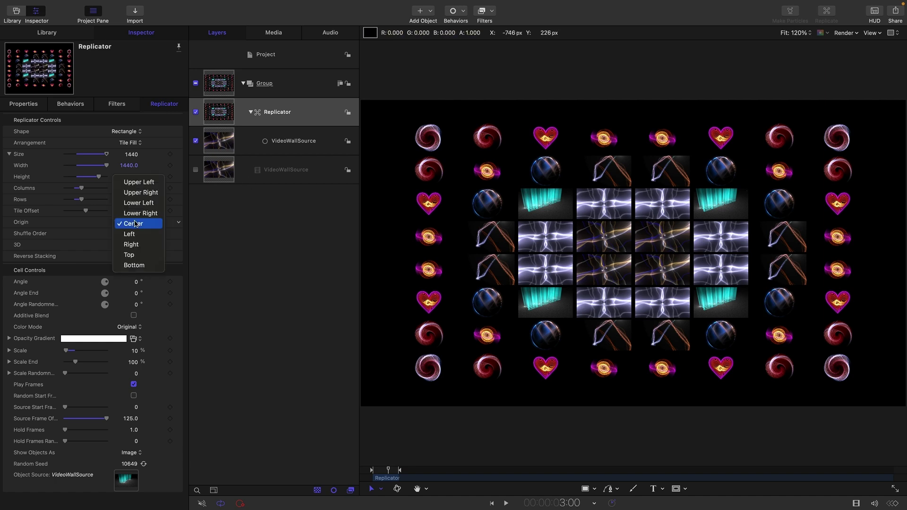
left_click(144, 183)
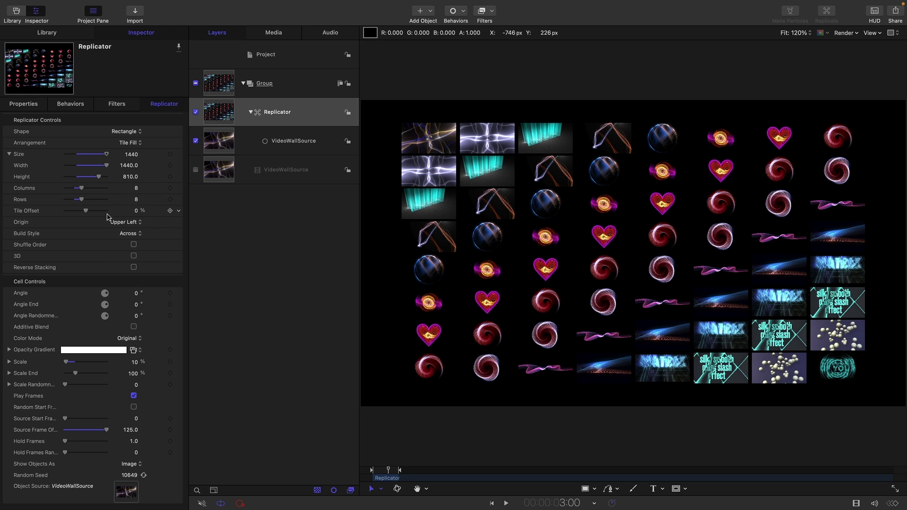
left_click(132, 235)
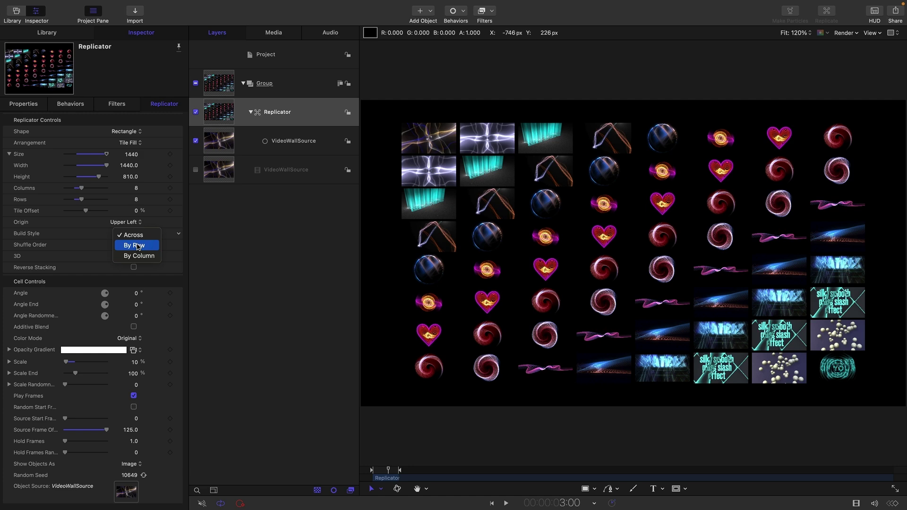
left_click(138, 245)
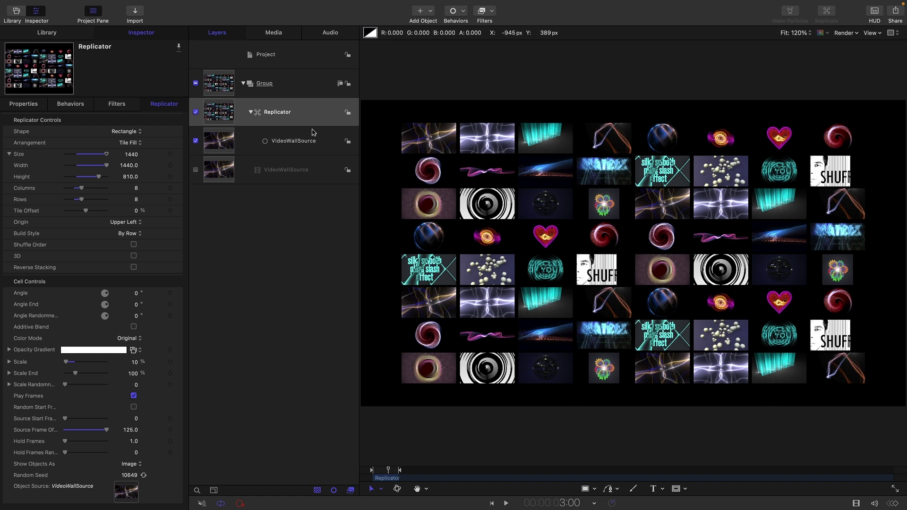
Step: Switch the Build Style to By Column and preview playback from the start
left_click(126, 234)
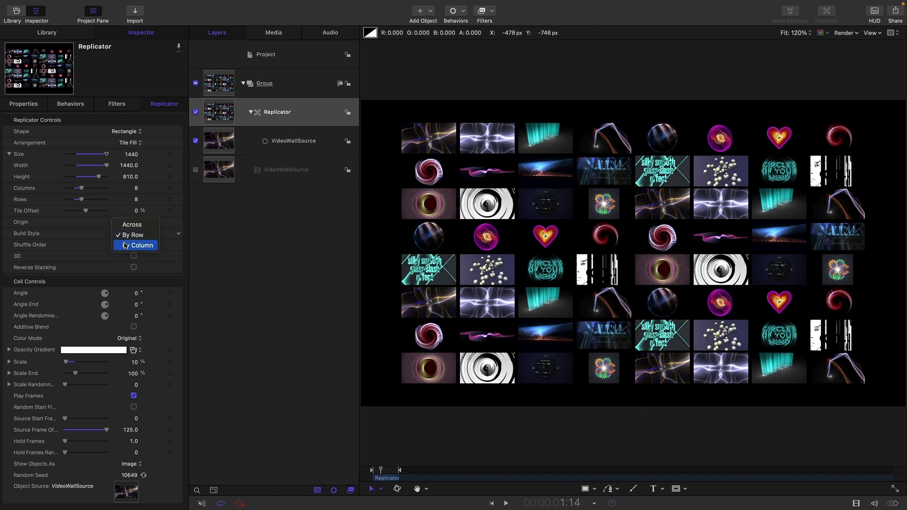
left_click(125, 245)
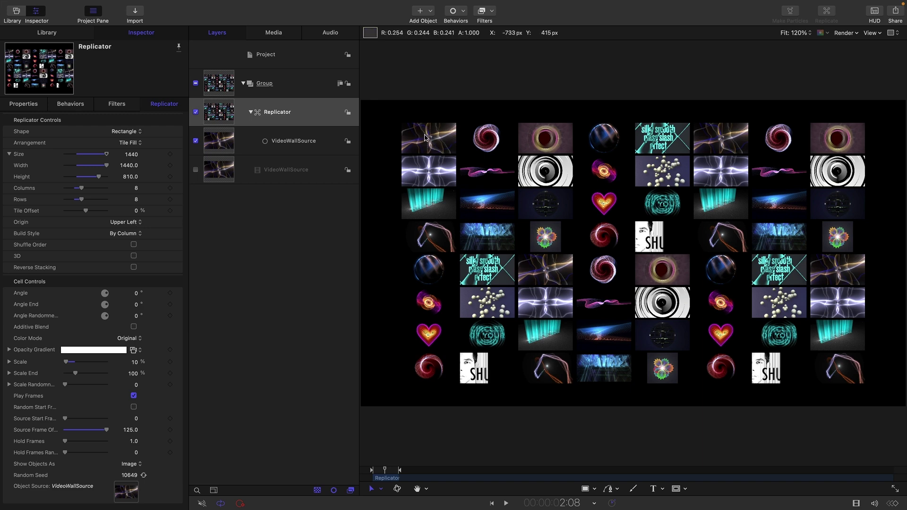
left_click_drag(387, 471, 372, 471)
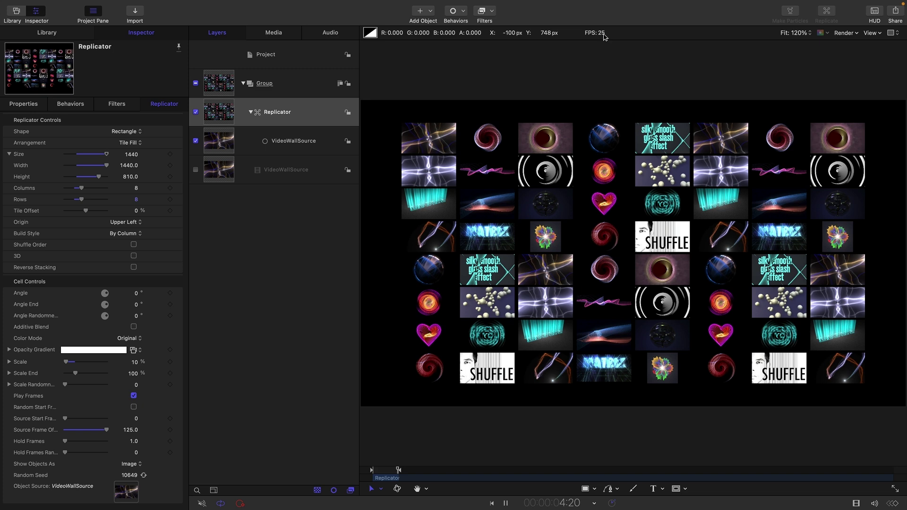
key("space")
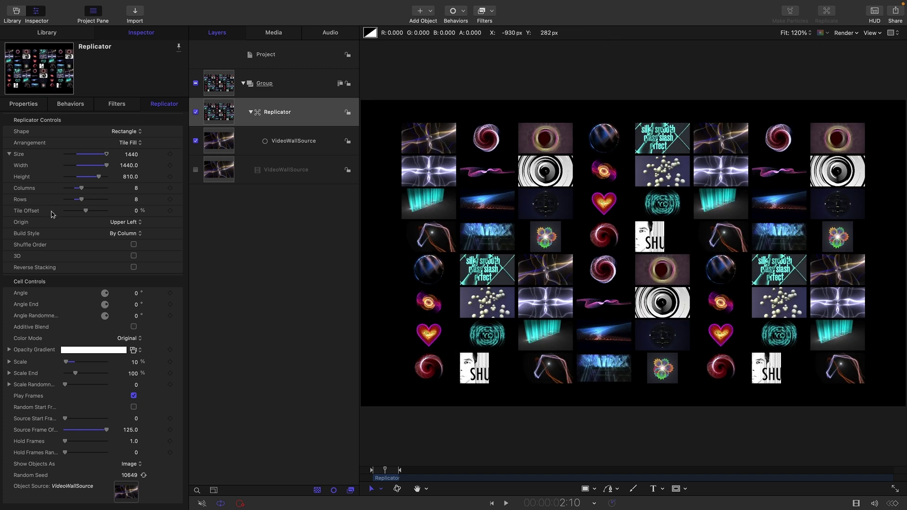
Step: Turn on Shuffle Order and randomize the Replicate Seed twice, previewing from the first frame
left_click(134, 244)
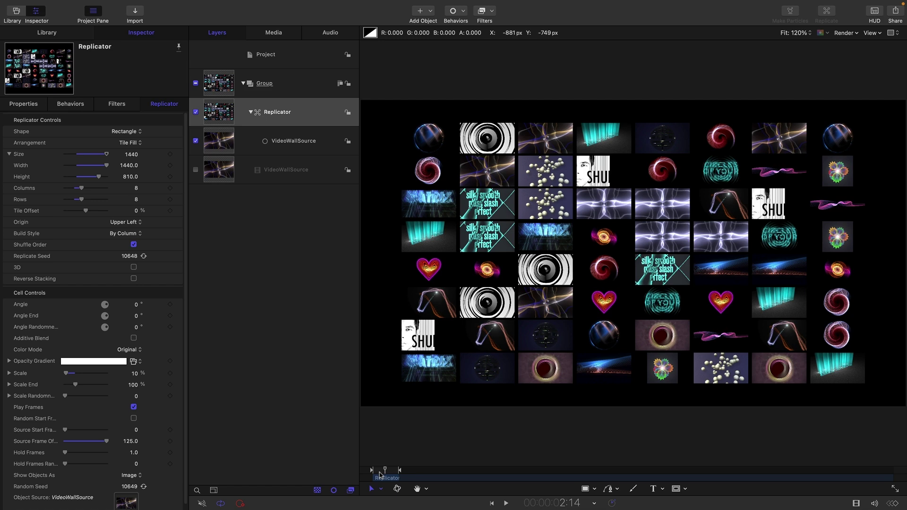
left_click_drag(379, 474, 348, 473)
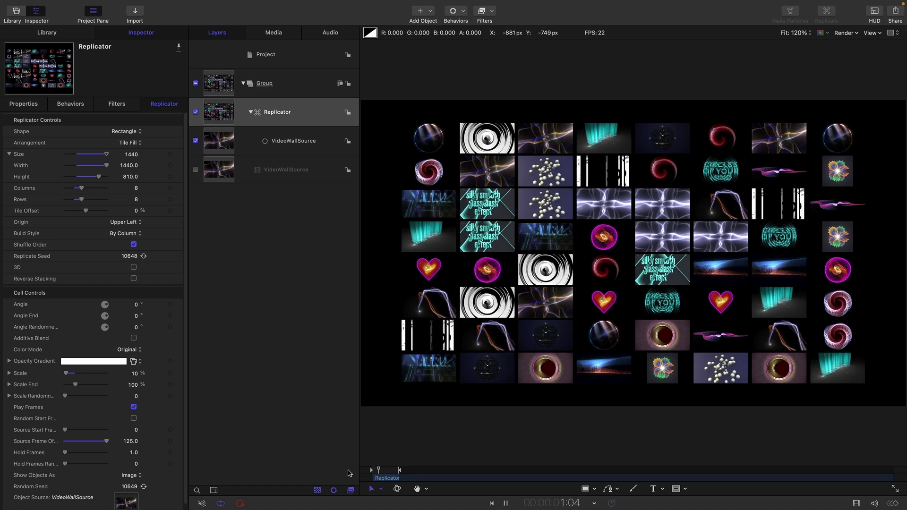
left_click(144, 257)
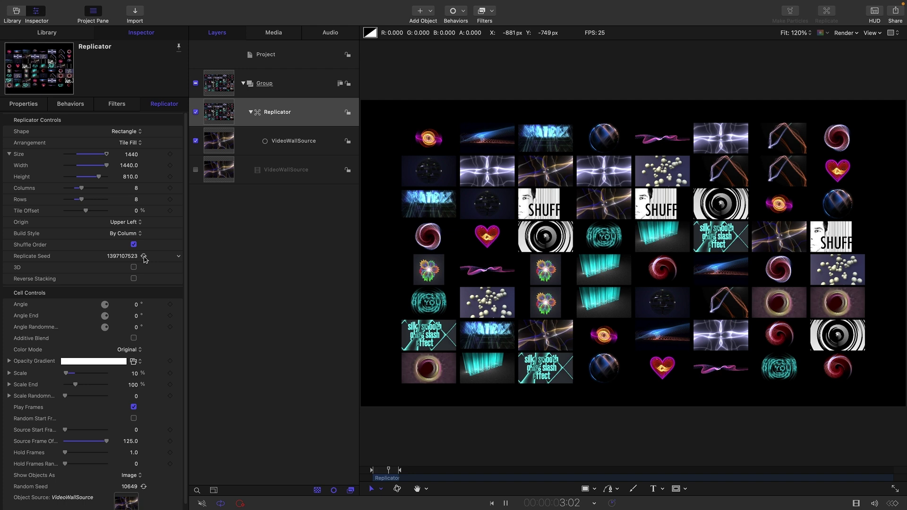
left_click(143, 256)
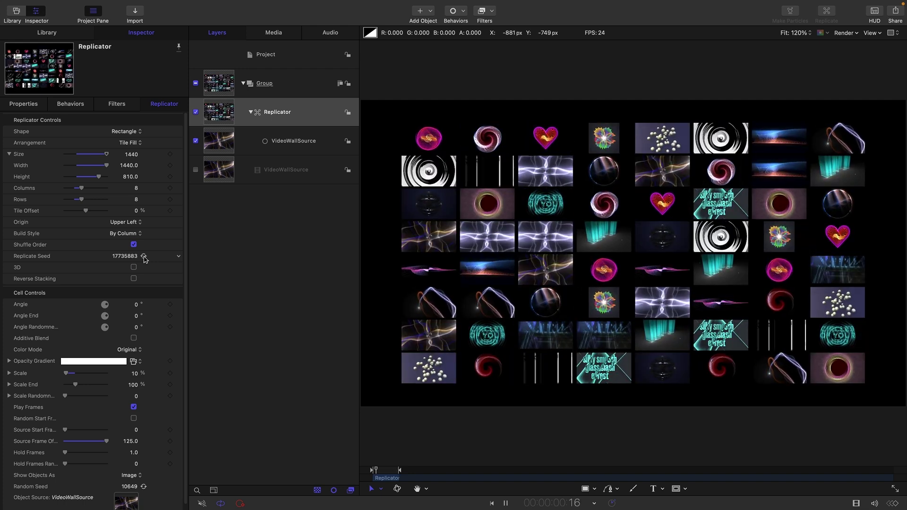
key("space")
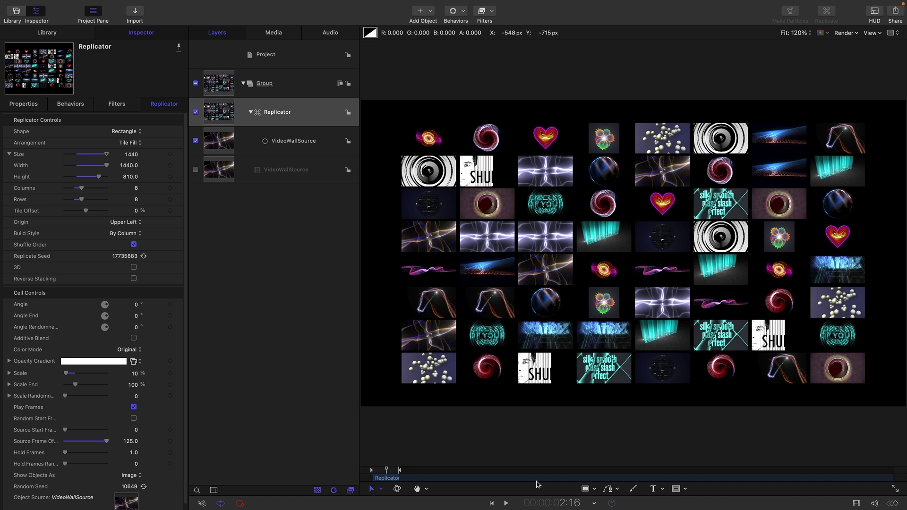
Step: Mark the Replicator layer's Out point at 00:00:04:23, then return to the first frame
left_click(565, 506)
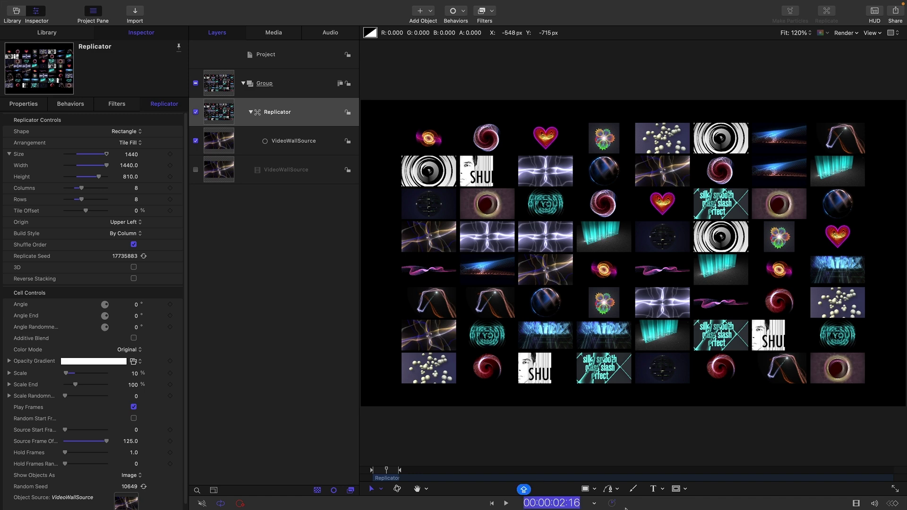
type("423")
key("Return")
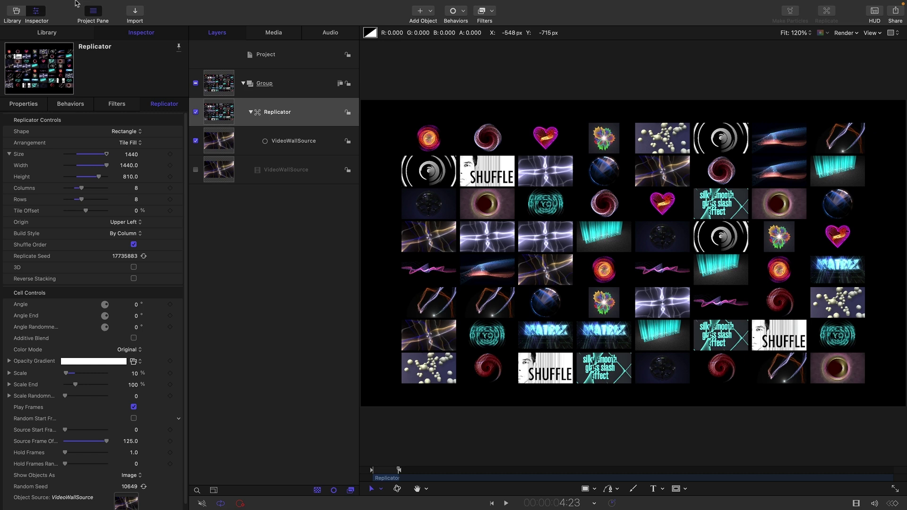
left_click(112, 2)
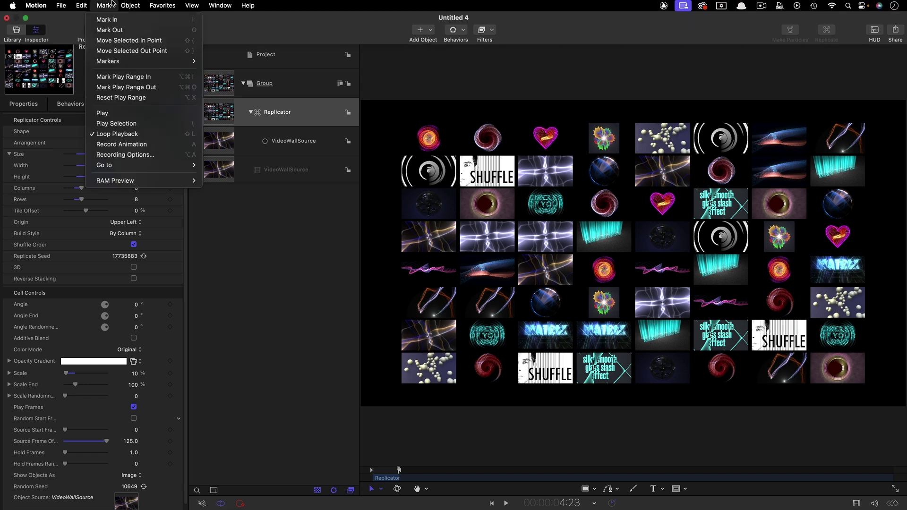
left_click(112, 30)
left_click_drag(387, 473, 337, 471)
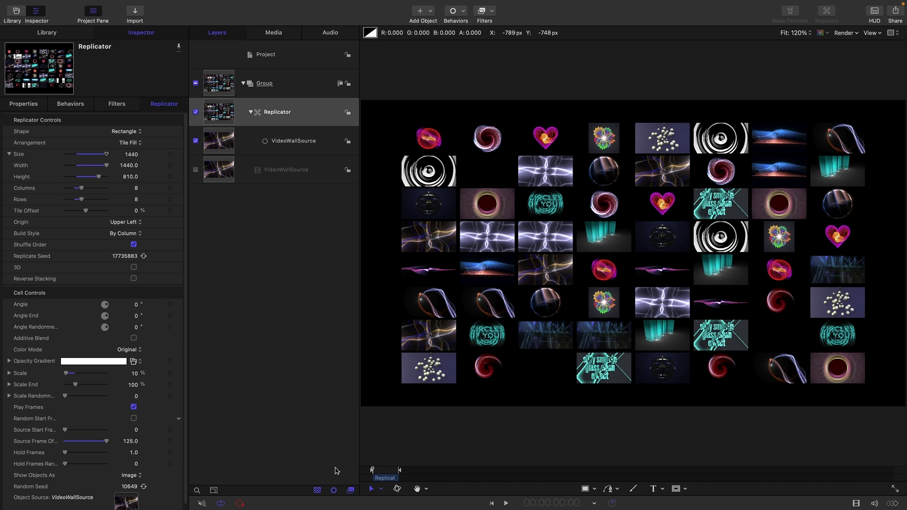
Step: Set the project Duration to 00:00:05:00, then reselect the Replicator layer
left_click(334, 470)
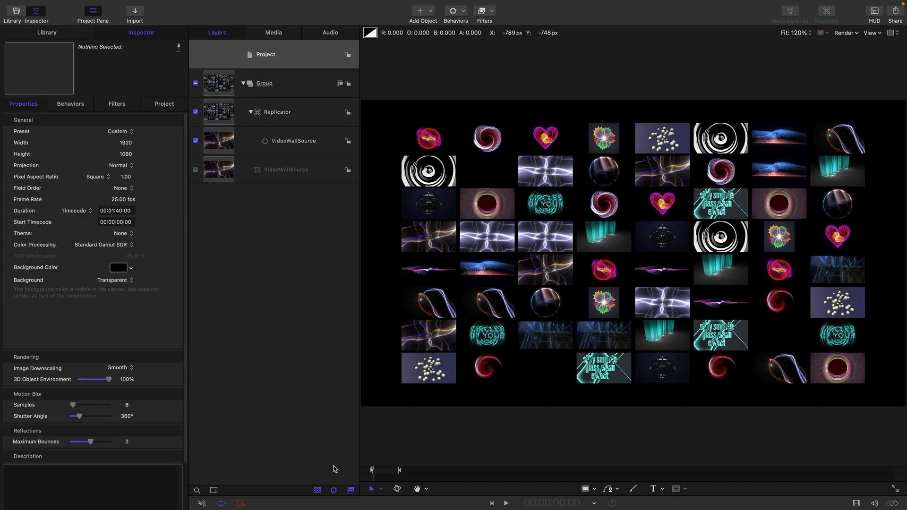
left_click(125, 211)
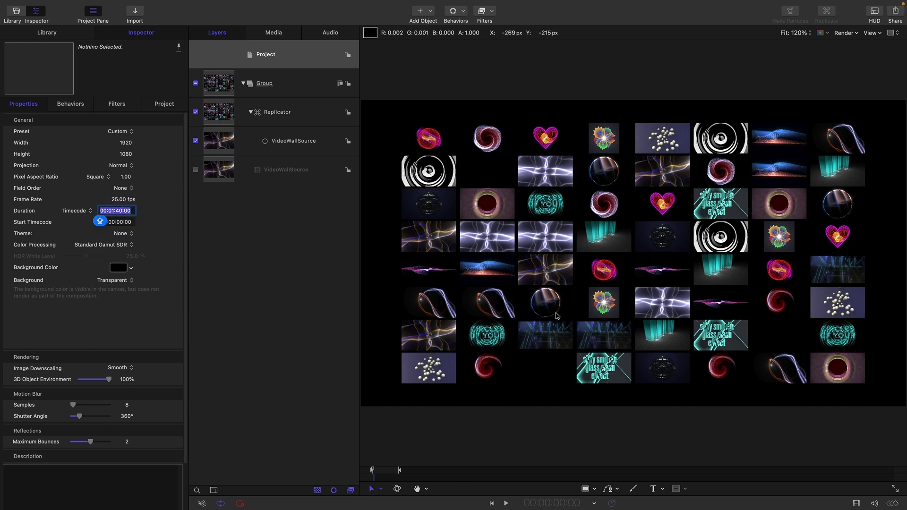
type("500")
key("Return")
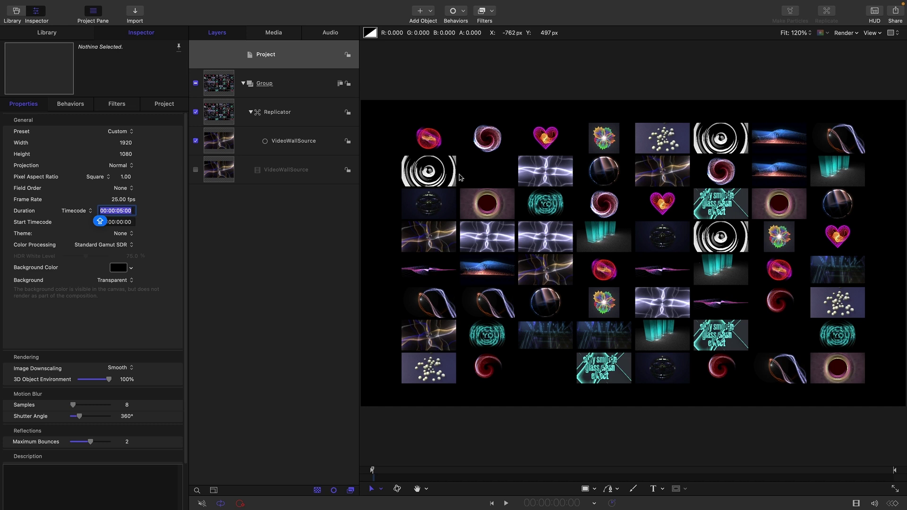
left_click(217, 118)
left_click(217, 118)
left_click(175, 105)
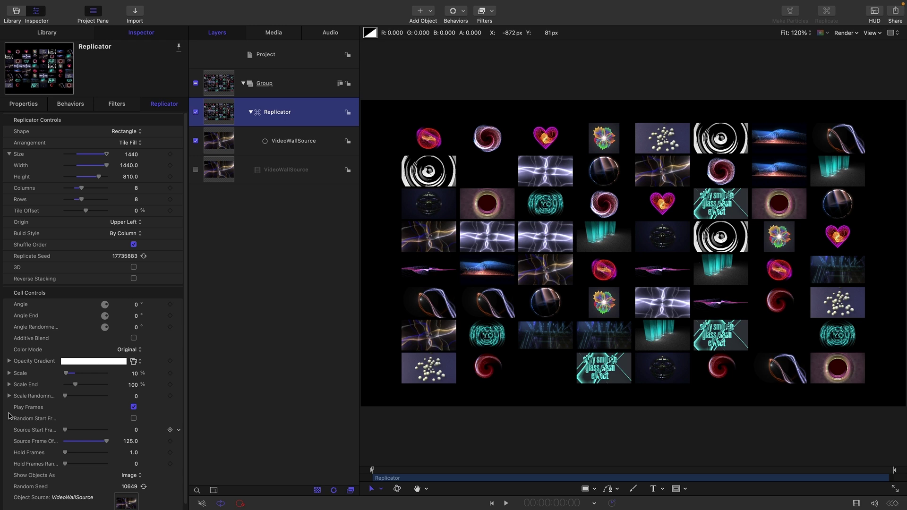
Step: Tint the tiles from a blue-to-green gradient via Pick From Color Range, and uncheck Shuffle Order
left_click(131, 350)
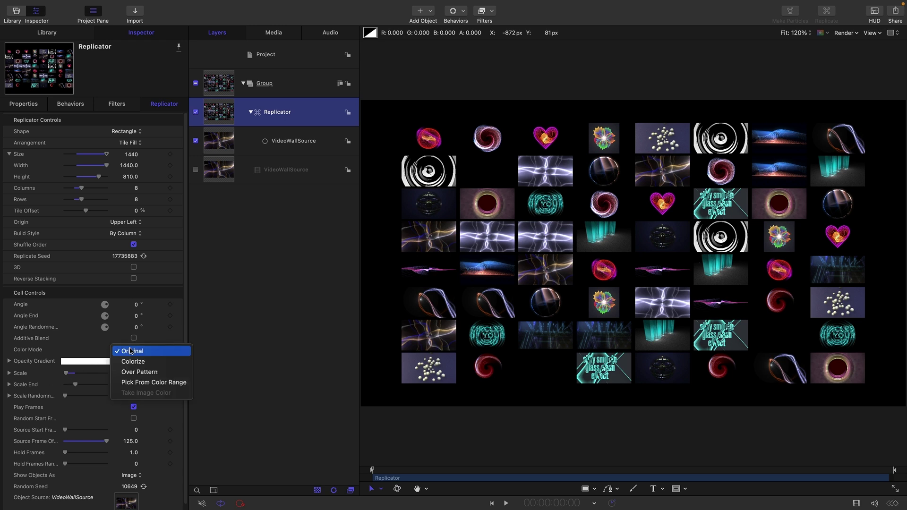
left_click(139, 371)
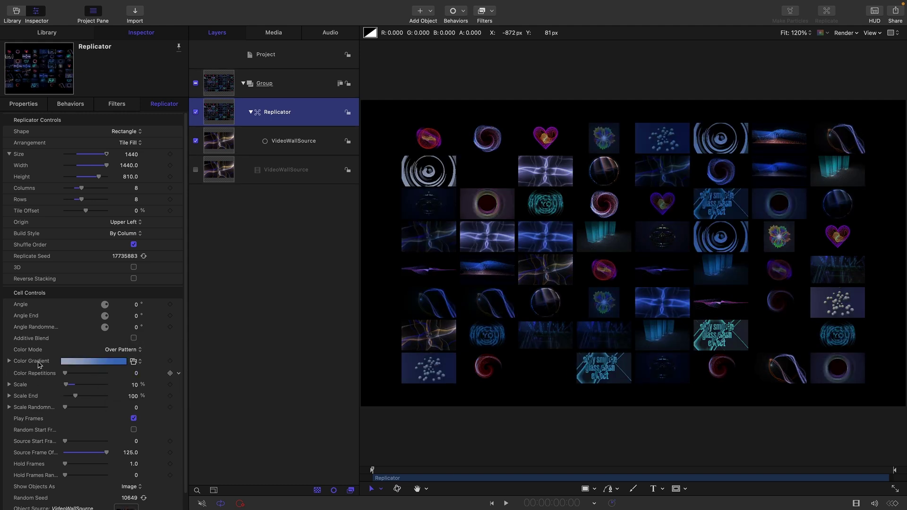
left_click(10, 361)
left_click(80, 400)
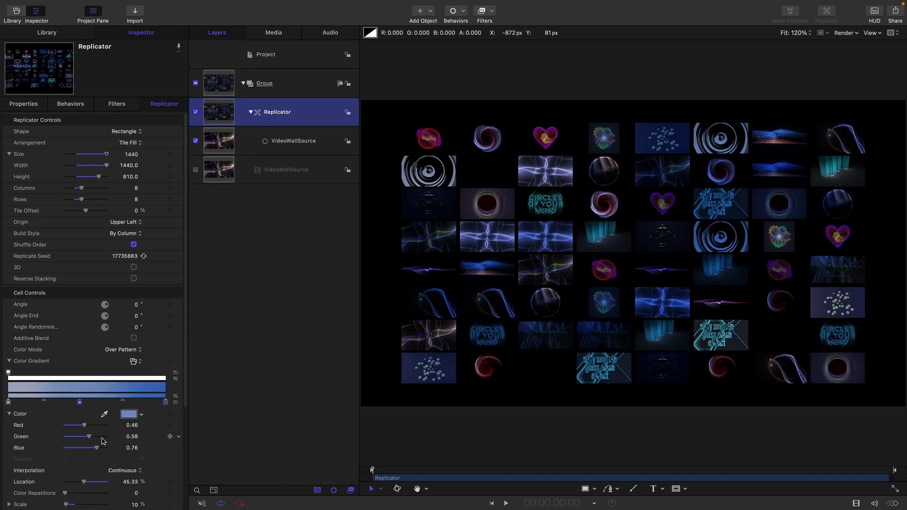
left_click_drag(82, 437, 112, 436)
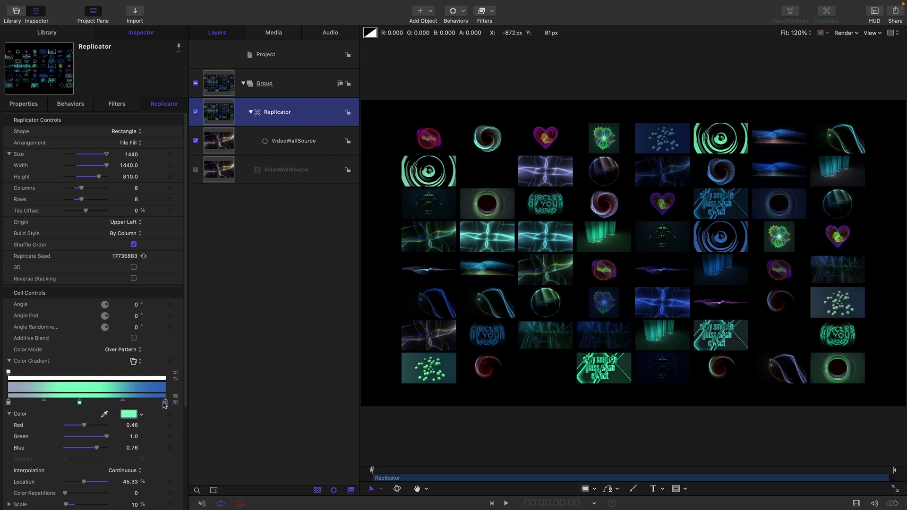
left_click(122, 400)
left_click_drag(95, 436, 64, 447)
left_click(134, 362)
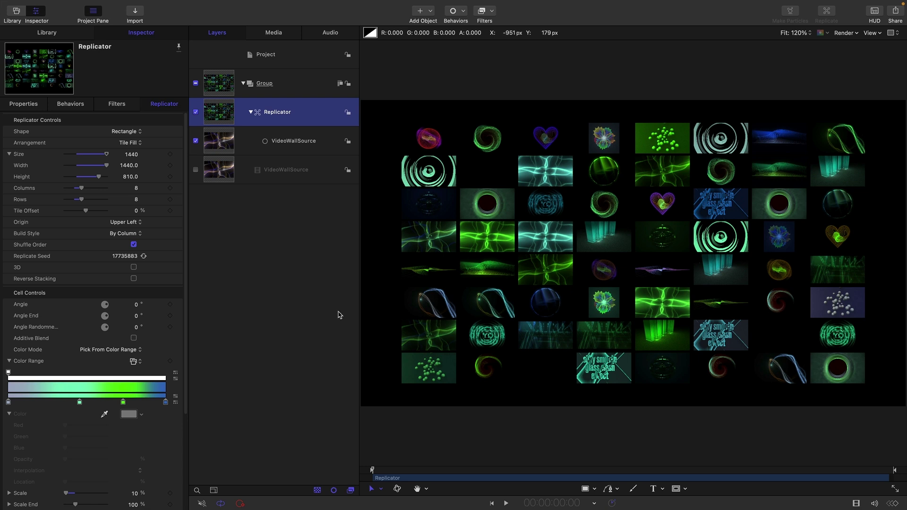
left_click(134, 245)
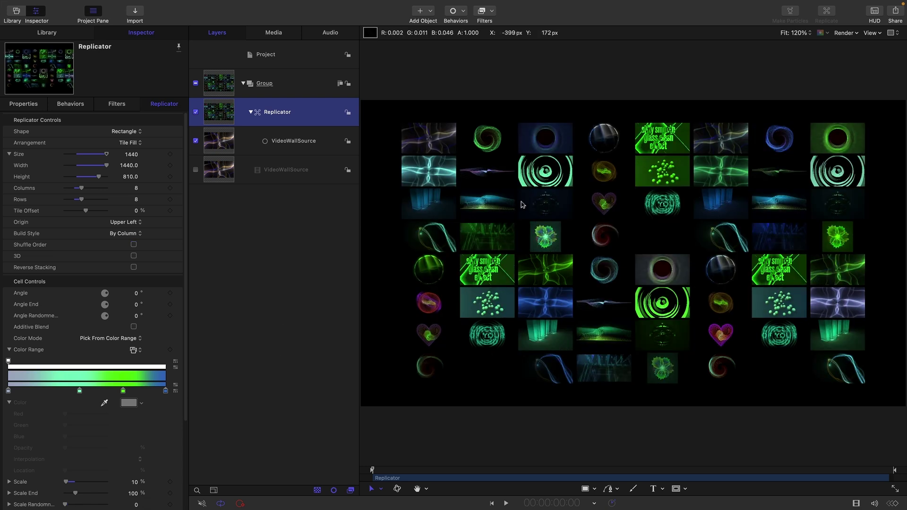
Step: Add a Sequence Replicator behavior to the Replicator and move the playhead to about two seconds
left_click(461, 12)
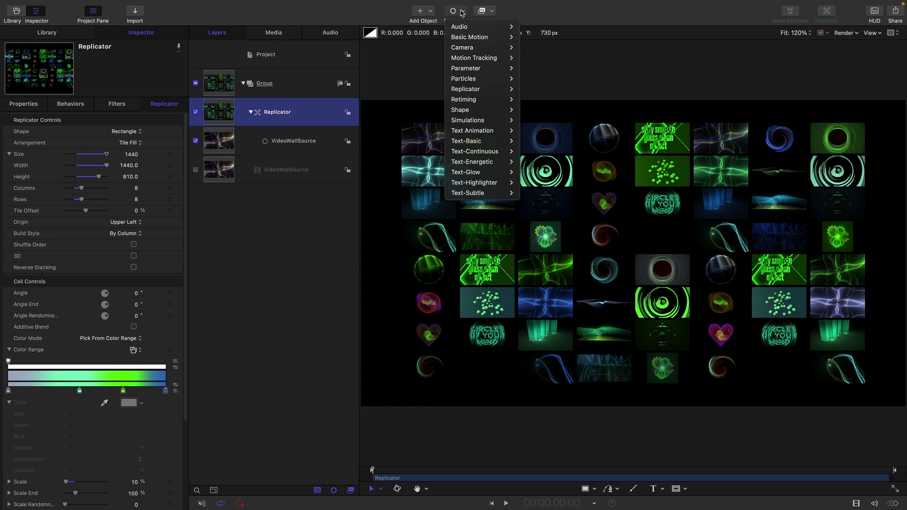
mouse_move(492, 89)
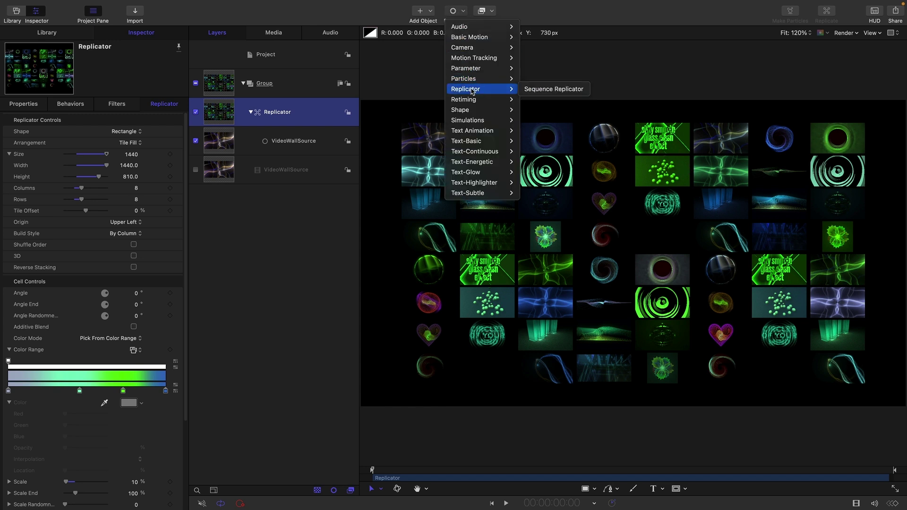
left_click(560, 93)
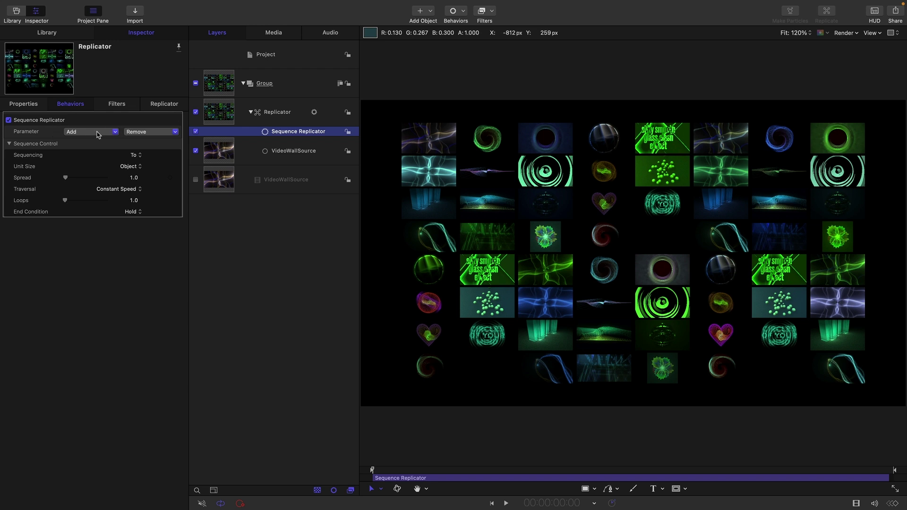
left_click(607, 473)
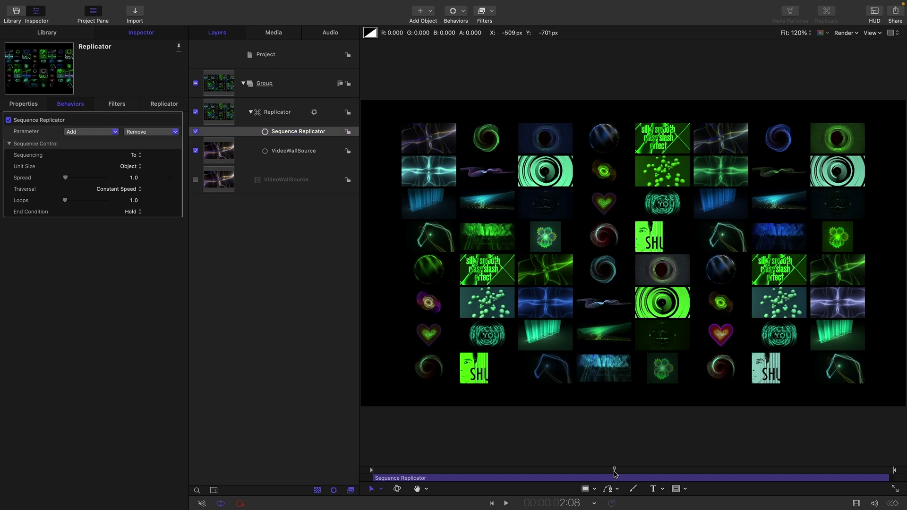
left_click_drag(607, 472, 582, 480)
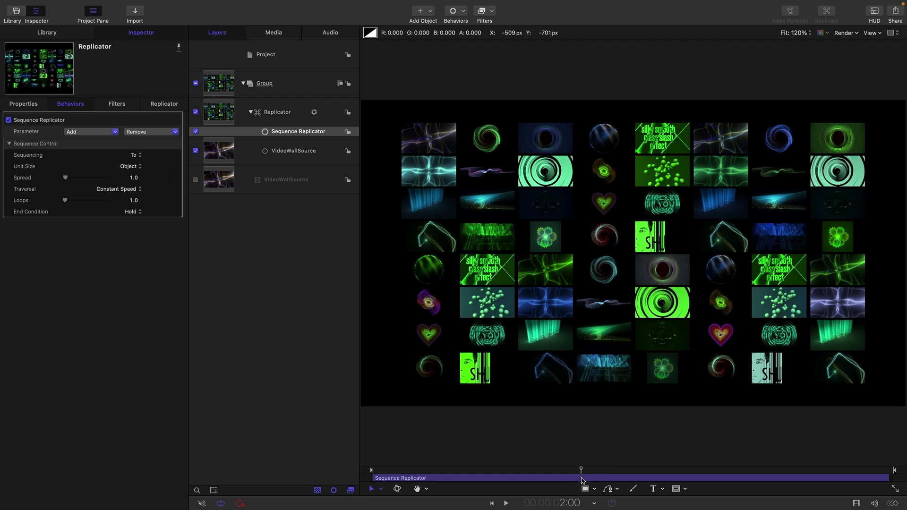
Step: Sequence the tiles' Opacity from 0% with Sequencing set to From, then preview the fade
left_click(128, 5)
mouse_move(108, 7)
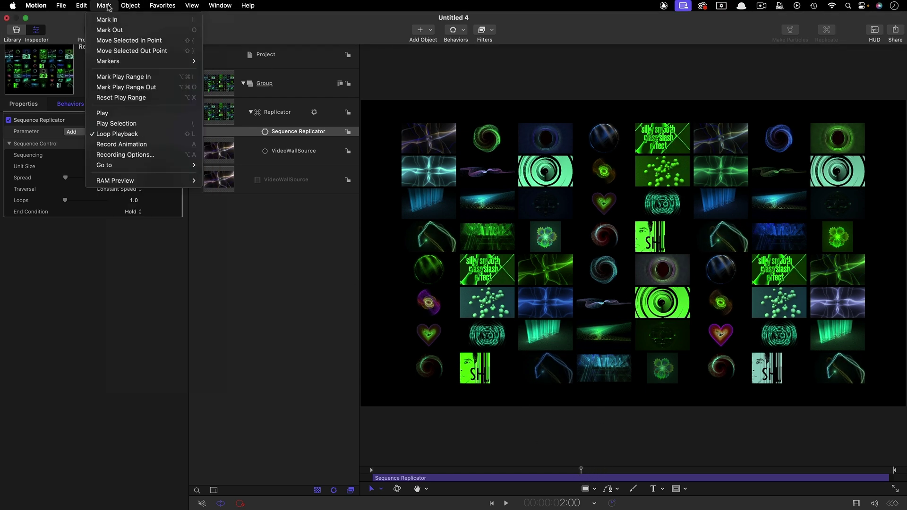
left_click(109, 29)
left_click(90, 132)
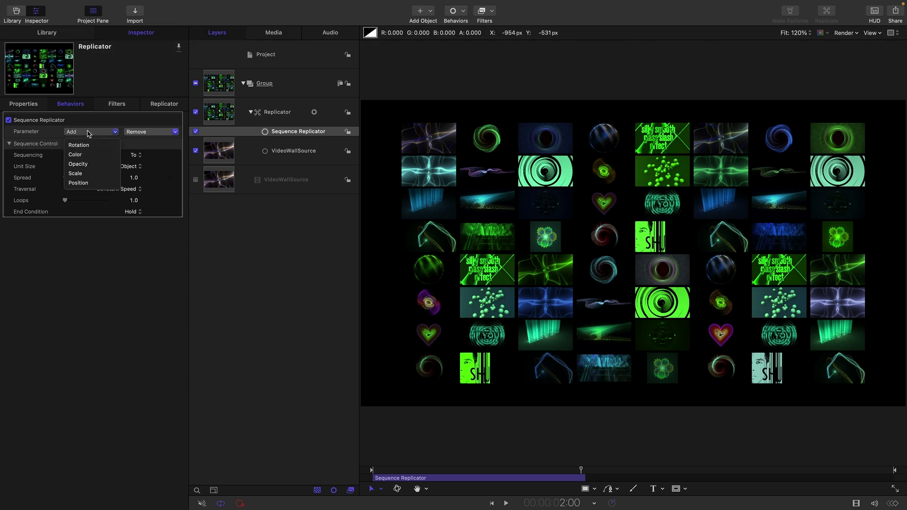
left_click(86, 165)
left_click(137, 168)
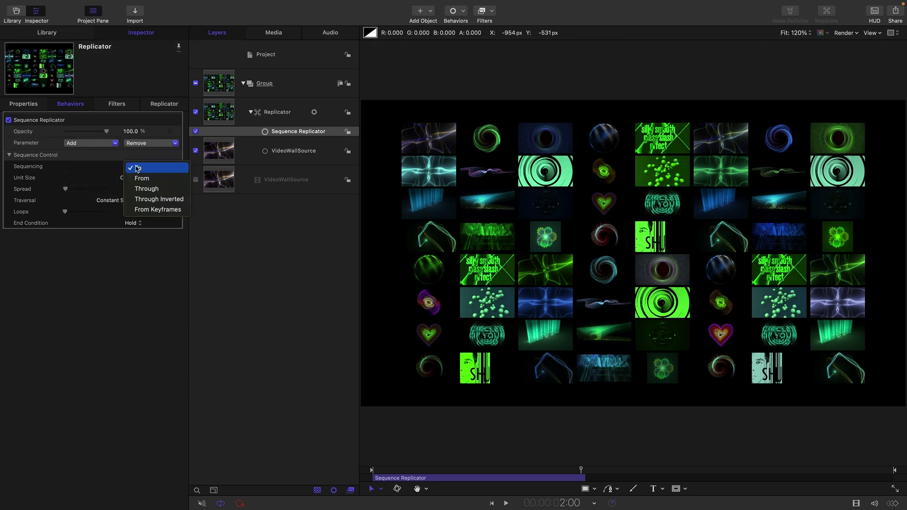
left_click(137, 178)
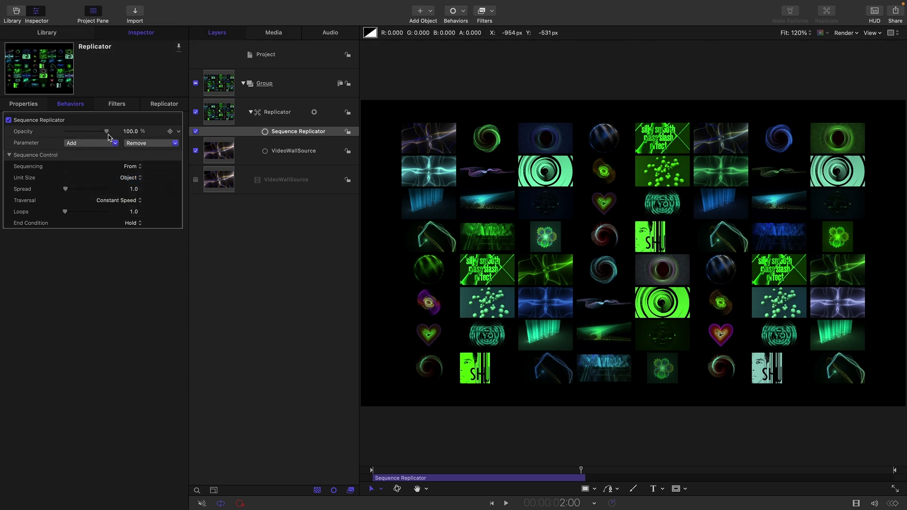
left_click_drag(107, 132, 64, 132)
left_click(506, 503)
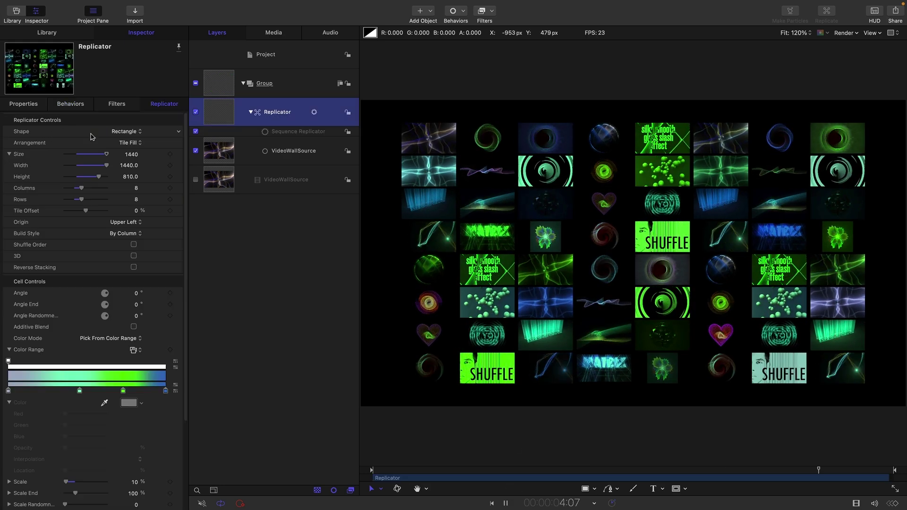
Step: Set the Replicator's Build Style to By Row and stop playback
left_click(279, 112)
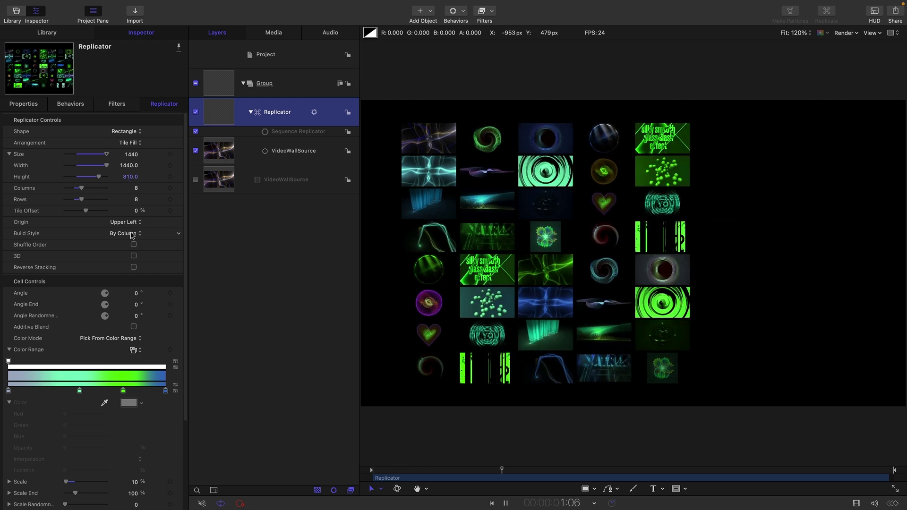
left_click(132, 233)
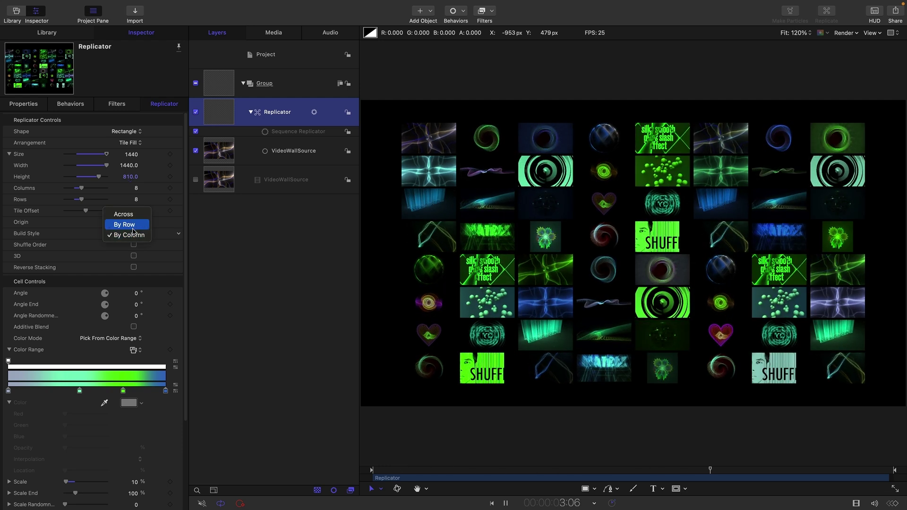
left_click(133, 229)
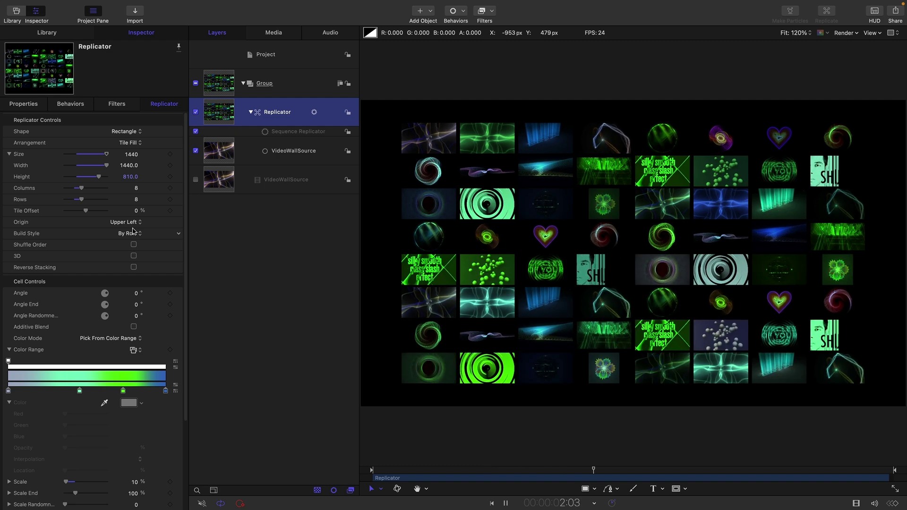
key("space")
Step: Give the Sequence Replicator 2 loops and a Ping Pong end condition, replaying from the start
key("Down")
left_click(135, 223)
type("2")
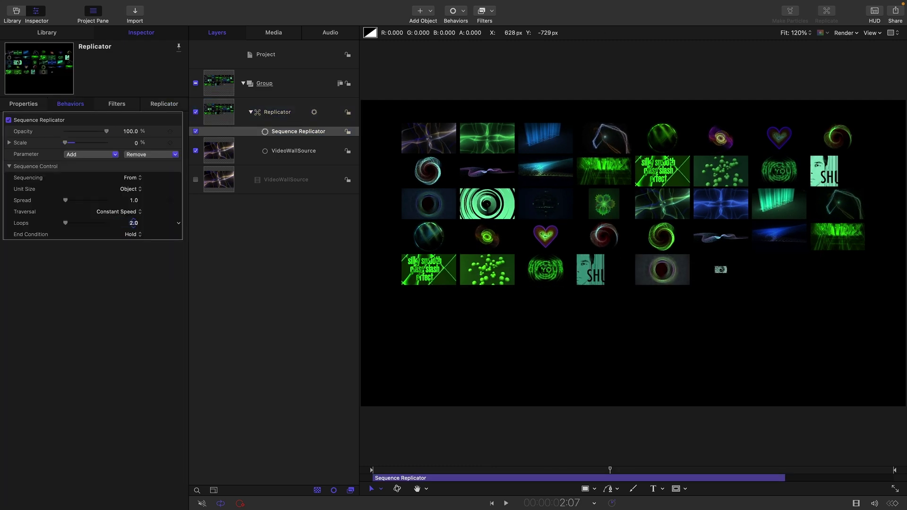
key("Return")
key("Home")
key("space")
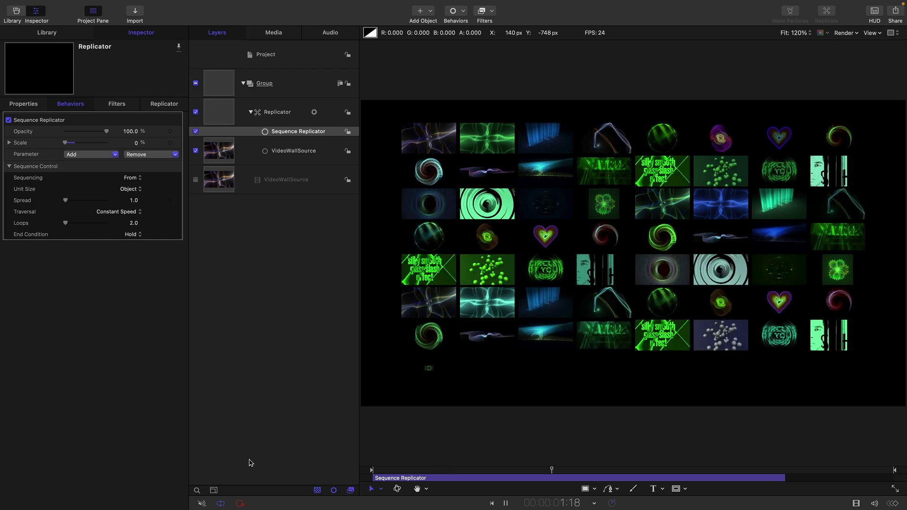
left_click(134, 234)
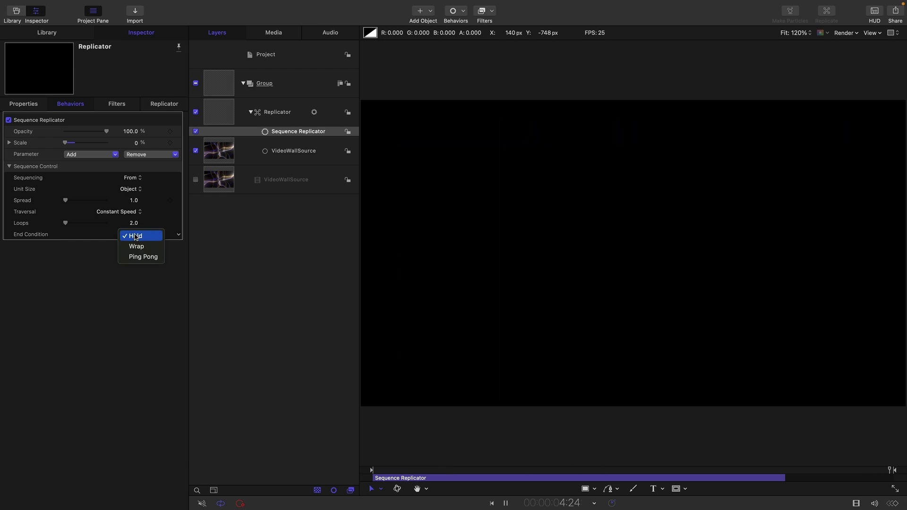
left_click(138, 258)
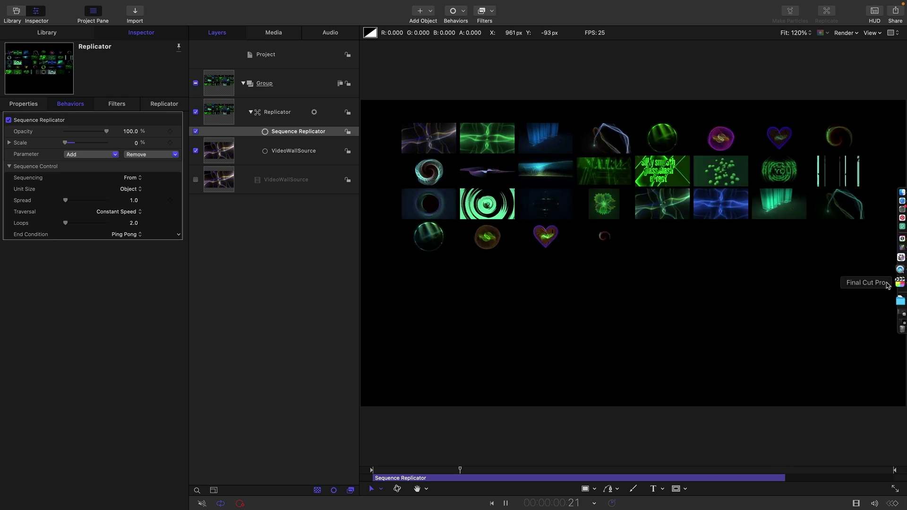
key("space")
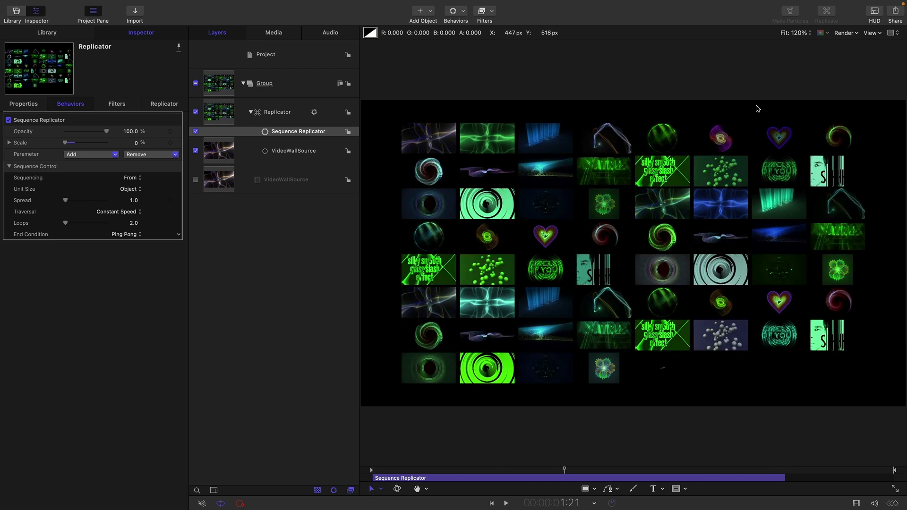
mouse_move(905, 261)
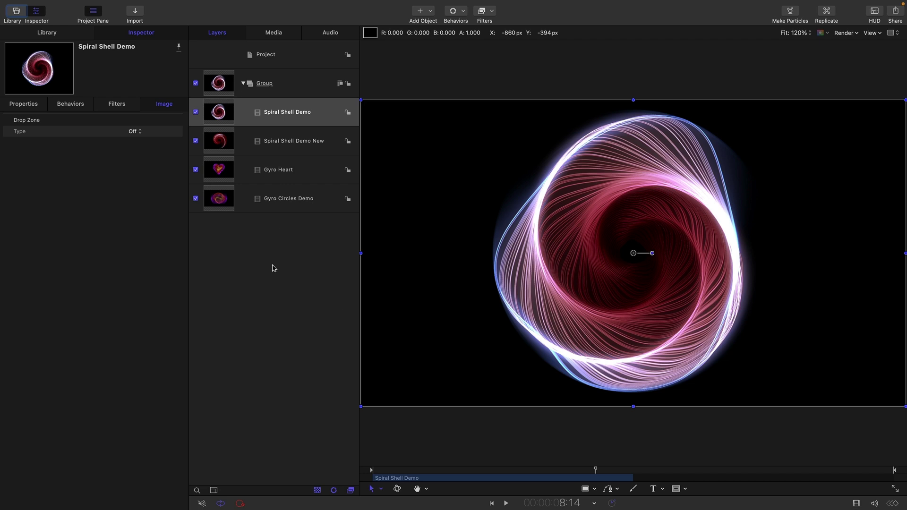
Step: In the Timeline, trim all four clips to end at 4:24 with Mark Out
key("super+7")
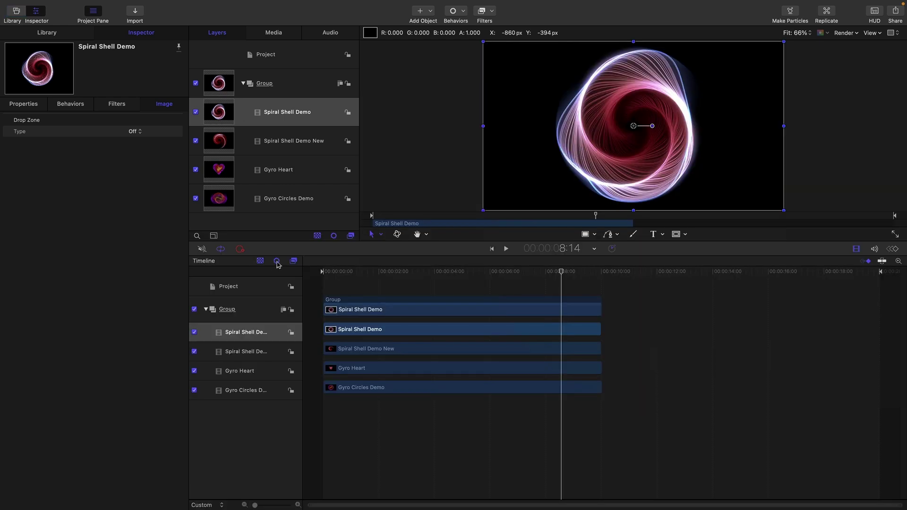
left_click_drag(532, 275, 461, 298)
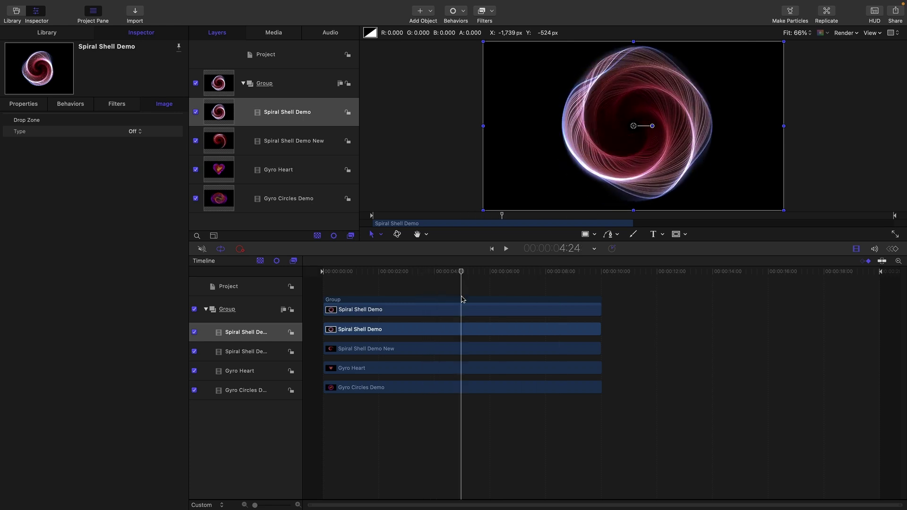
left_click(220, 203, "shift")
left_click(130, 5)
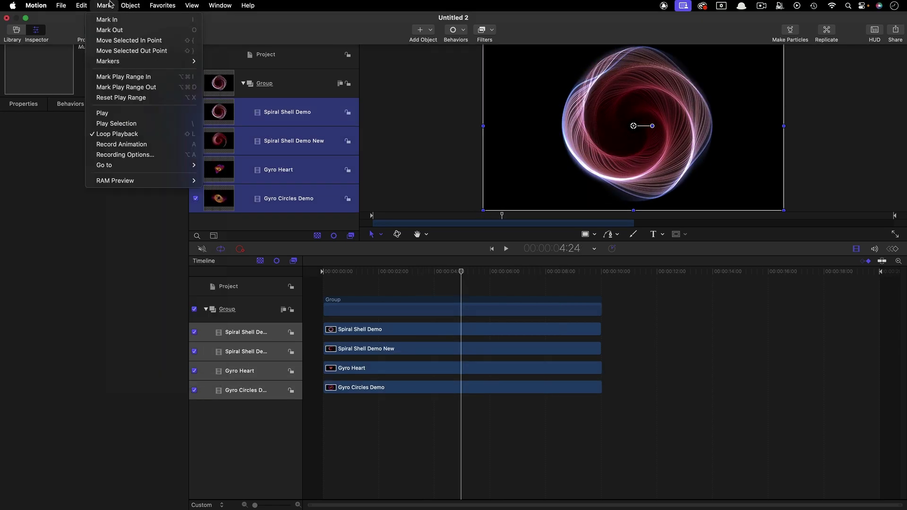
left_click(517, 344)
key("alt+]")
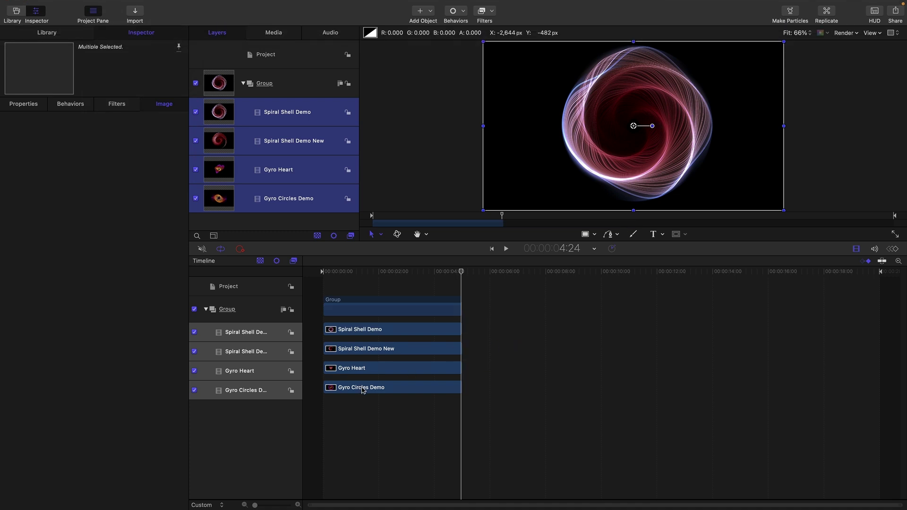
left_click(365, 425)
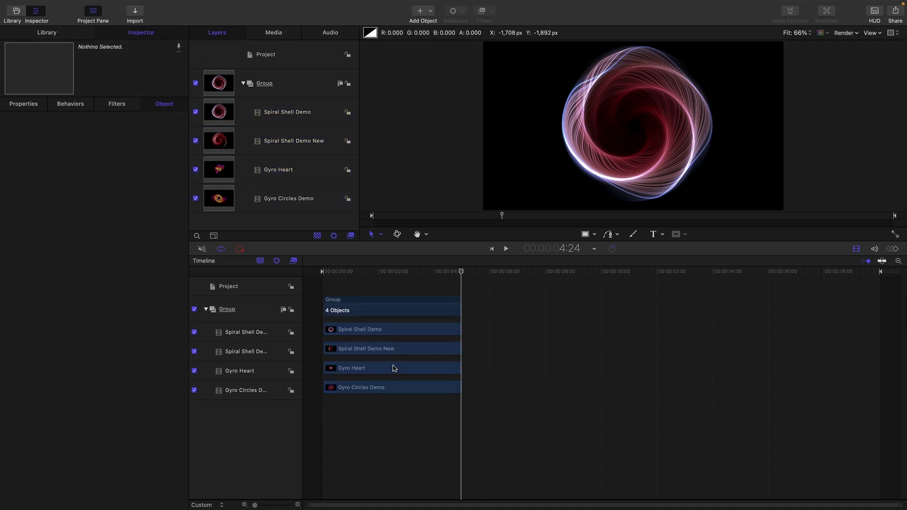
Step: Move Gyro Heart's in point to start exactly at 5:00
left_click_drag(395, 368, 508, 374)
key("Right")
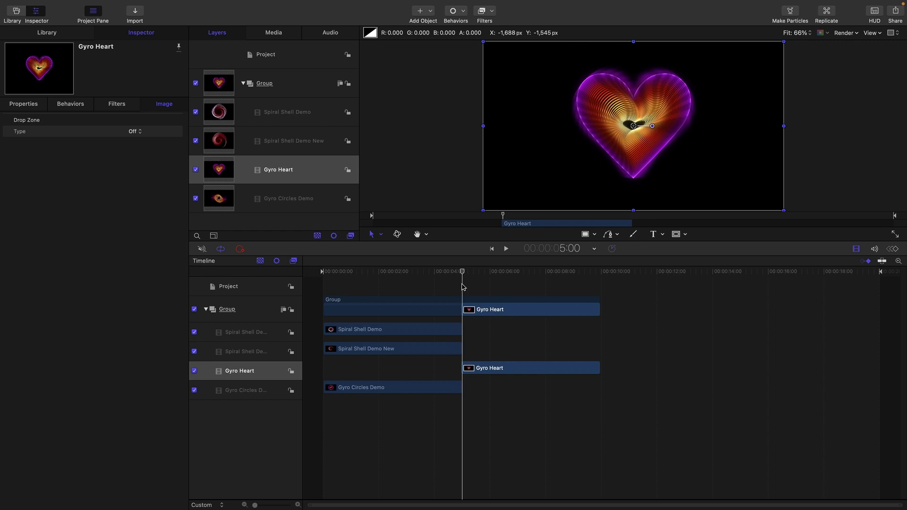
left_click(105, 5)
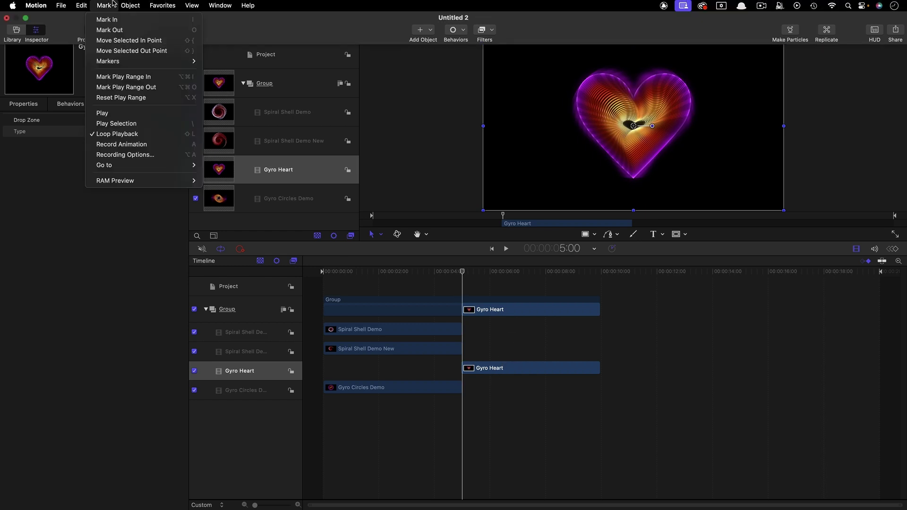
mouse_move(120, 5)
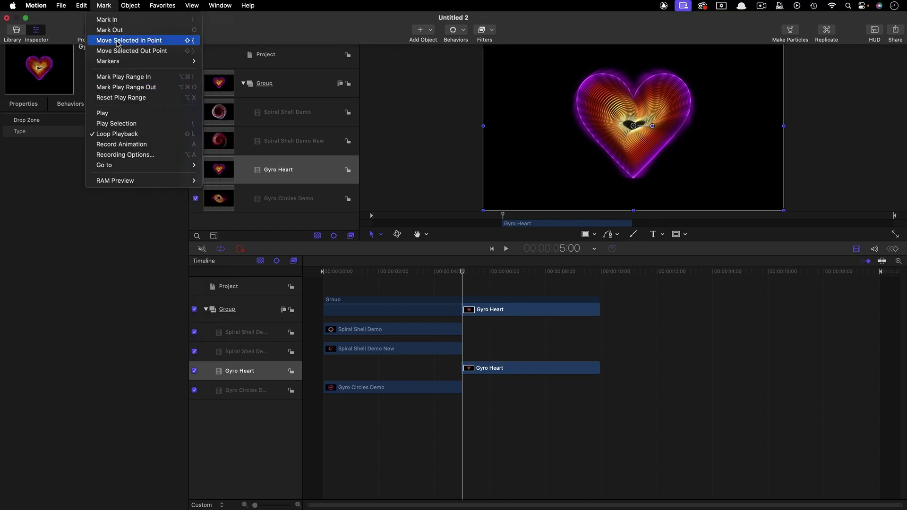
left_click(117, 41)
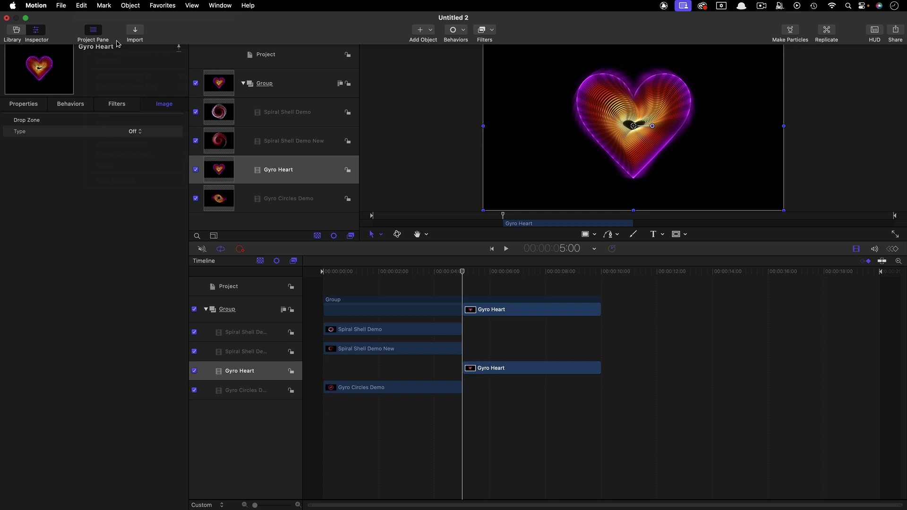
Step: Start Spiral Shell Demo New at 10:00 by moving its in point there
left_click(558, 251)
type("1000")
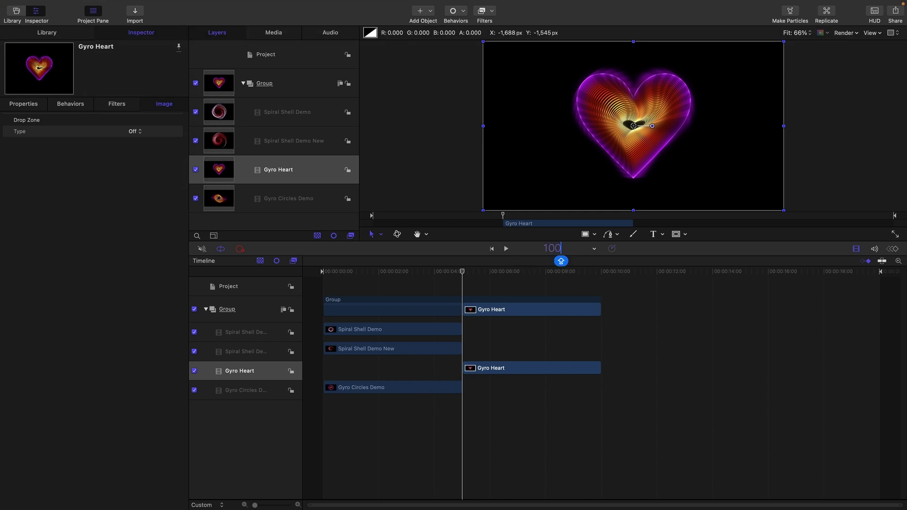
key("Return")
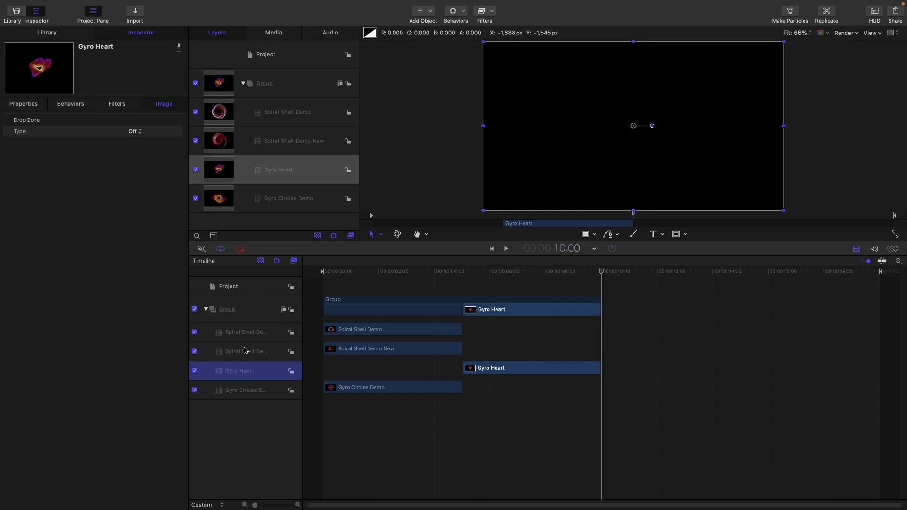
left_click(245, 352)
left_click(104, 5)
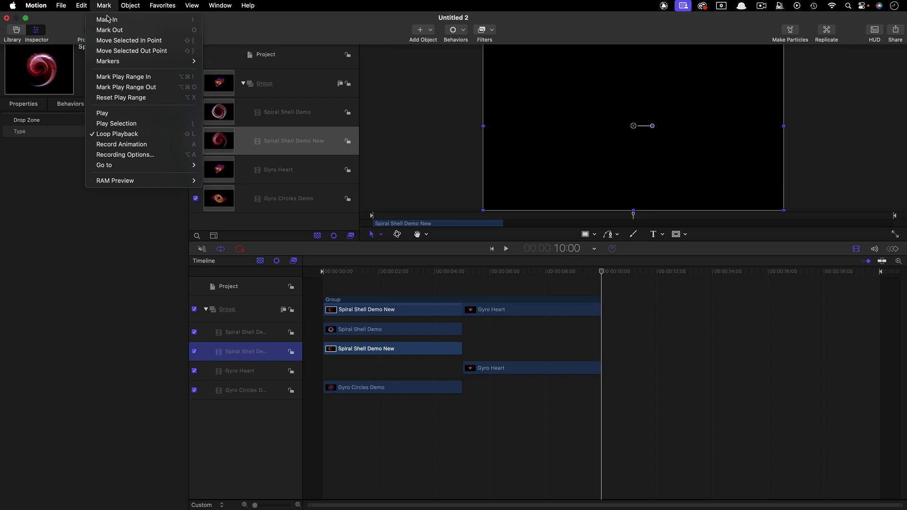
left_click(135, 45)
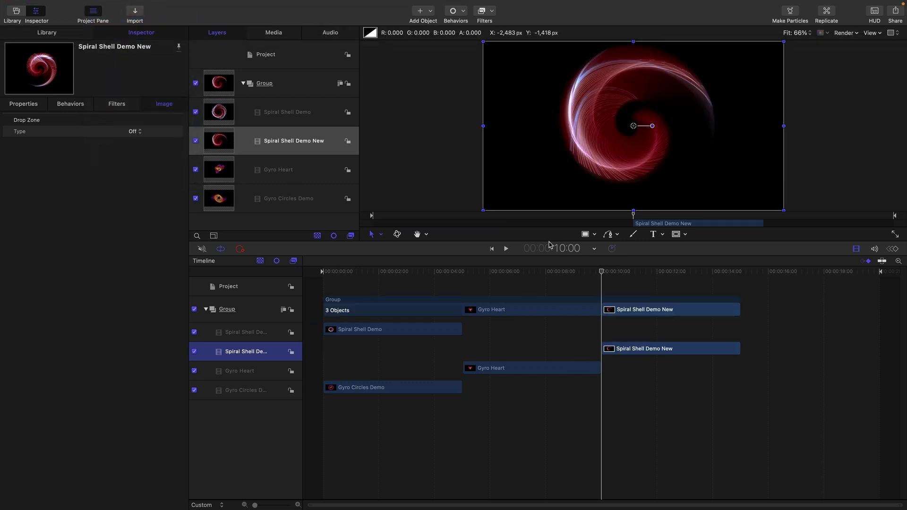
Step: Start Spiral Shell Demo at 15:00, then scrub to preview the sequential clips
left_click(566, 253)
type("1500")
key("Return")
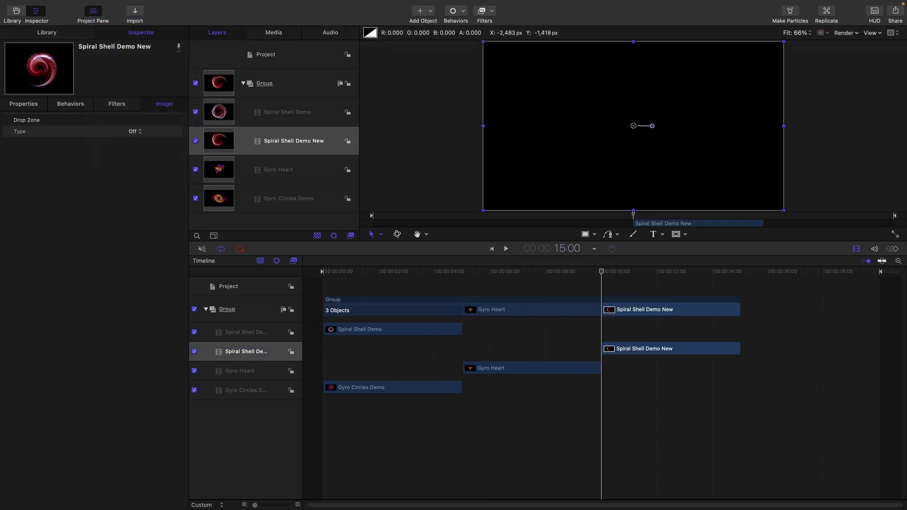
left_click(266, 332)
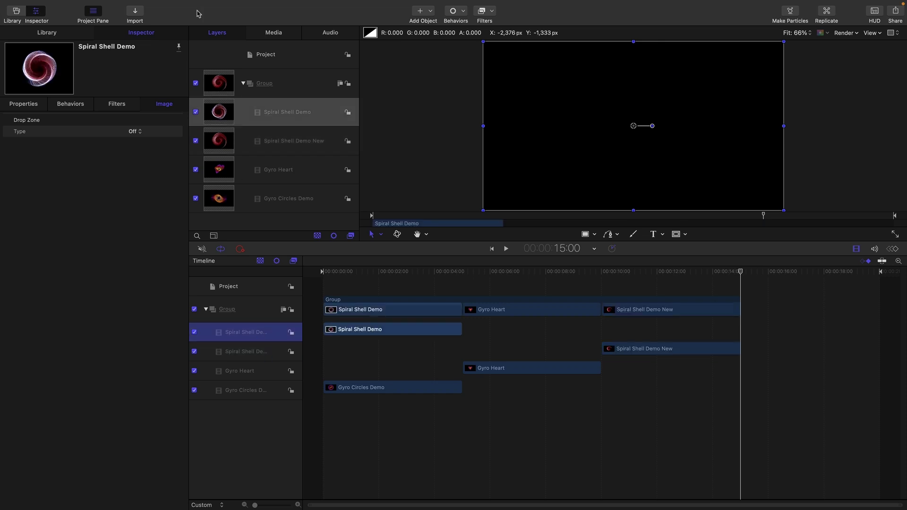
left_click(104, 5)
left_click(119, 38)
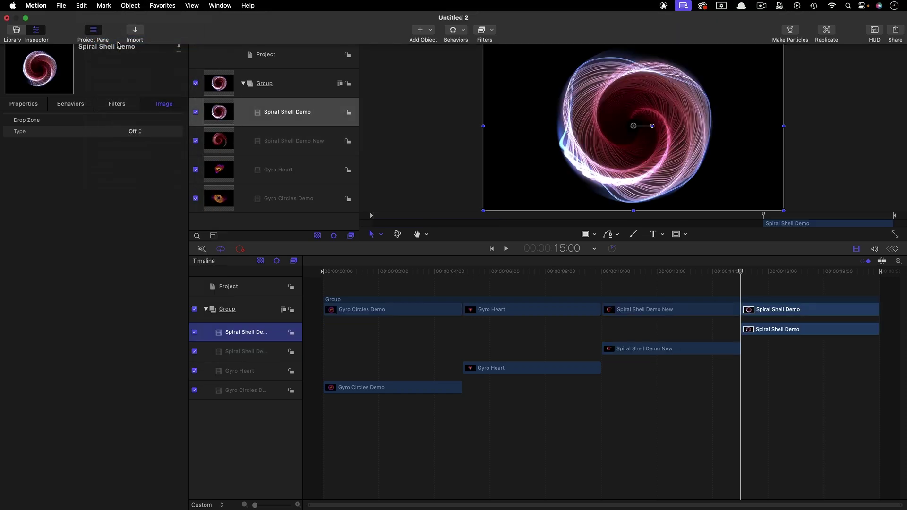
left_click_drag(350, 277, 376, 338)
Step: Collapse the Group, close the timeline, and replicate the spiral group into a grid with Object > Replicate
left_click(247, 85)
left_click(243, 84)
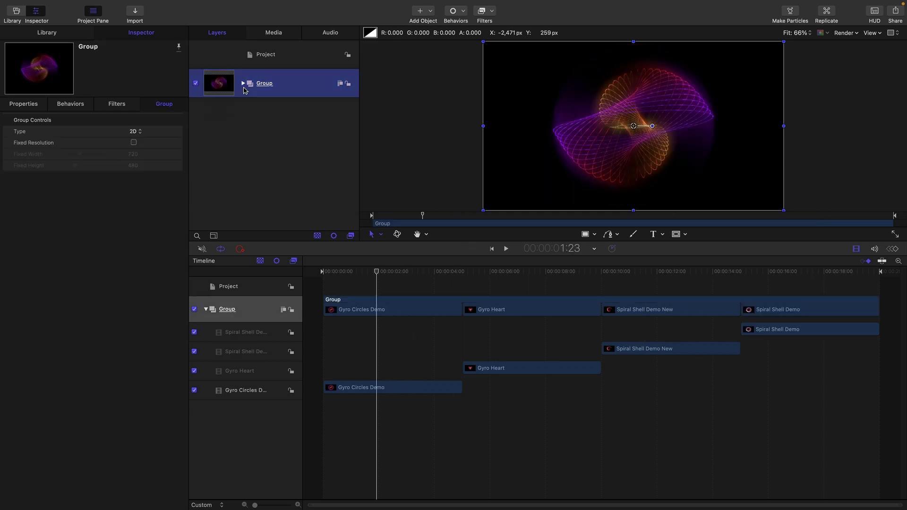
key("F6")
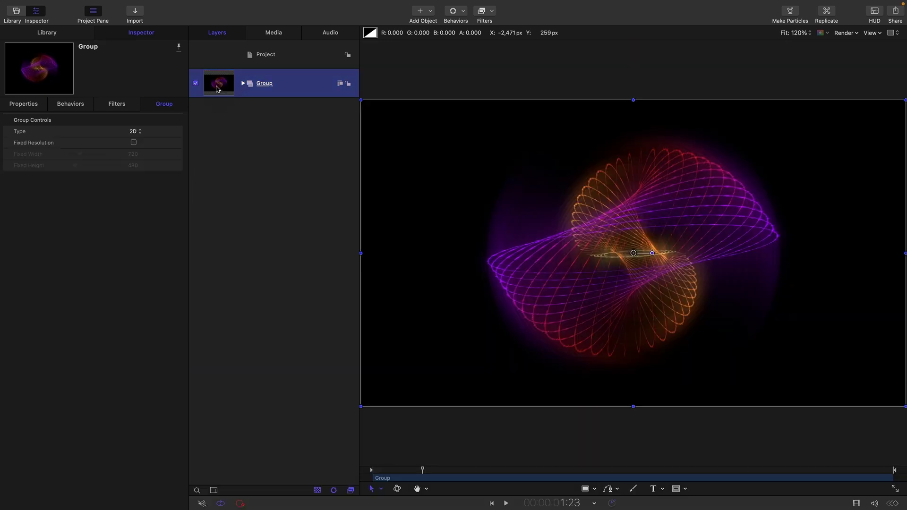
left_click(132, 5)
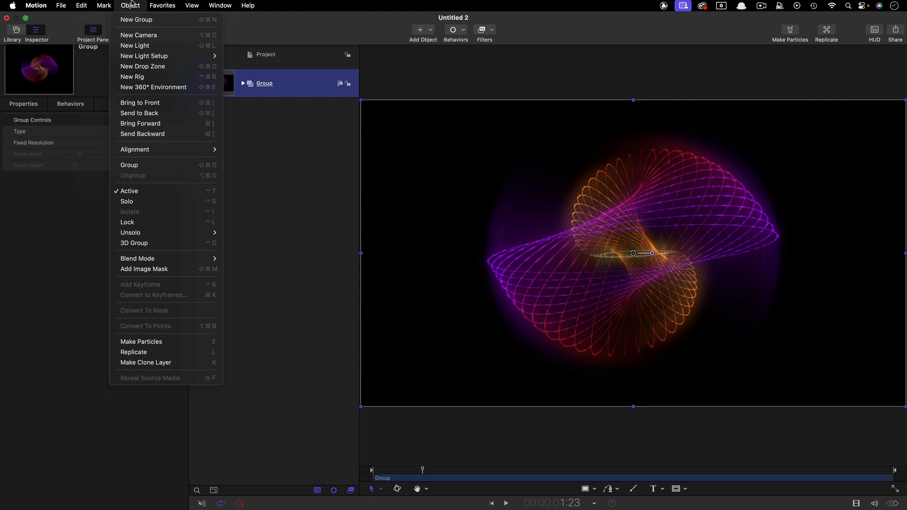
left_click(171, 352)
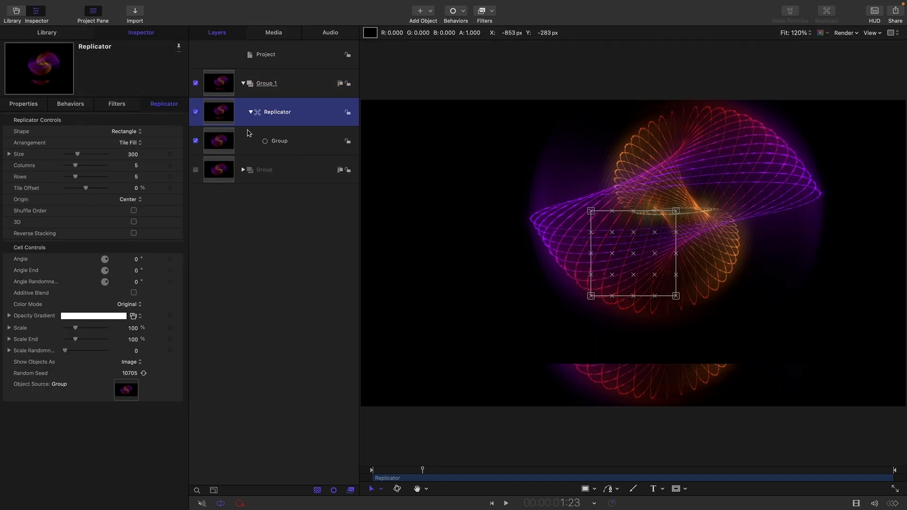
Step: Make a clone layer of the original Group layer
left_click(221, 174)
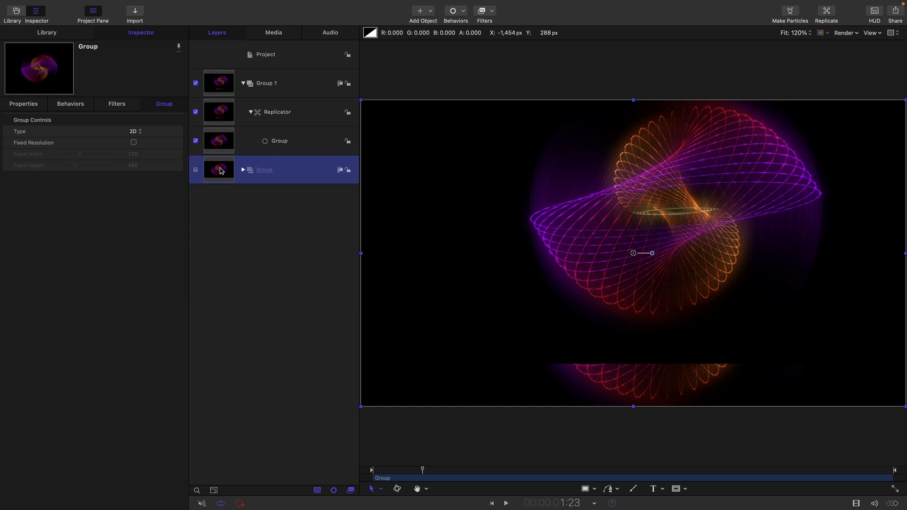
right_click(221, 171)
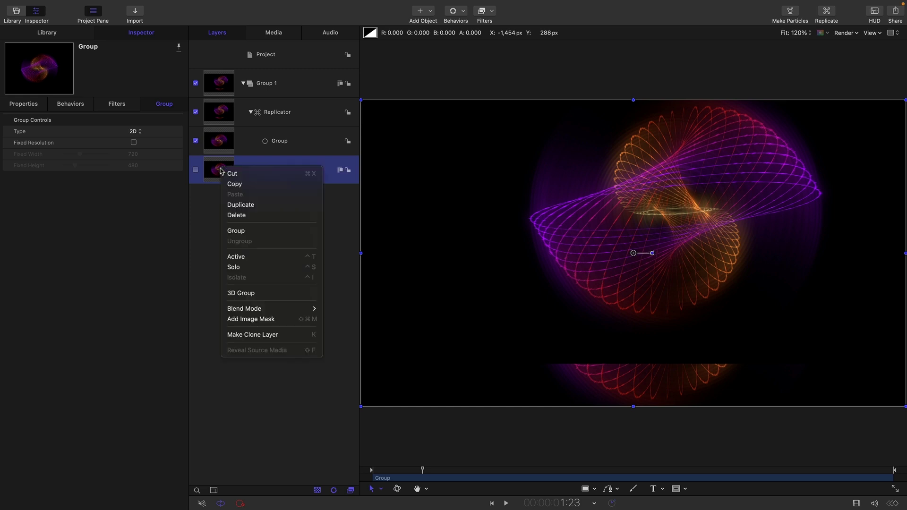
left_click(259, 335)
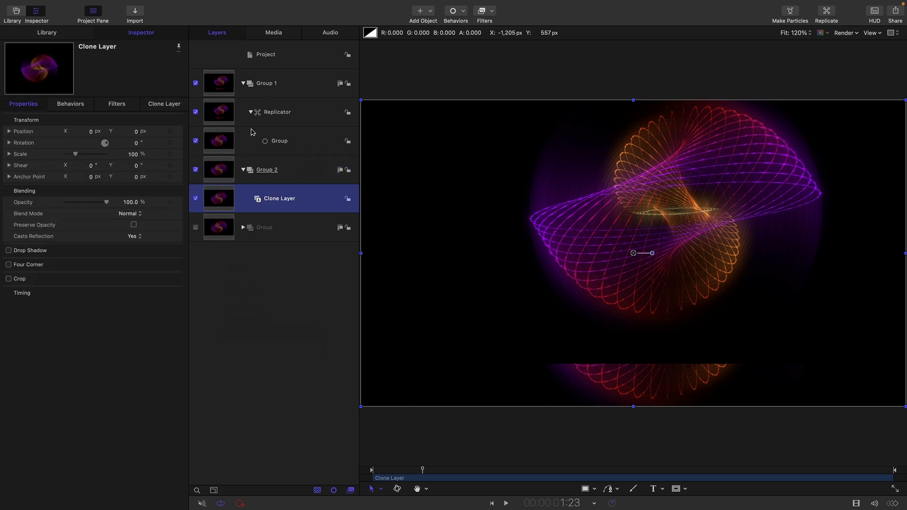
Step: Set the Clone Layer as the replicator cell's Object Source and hide Group 2
left_click(216, 112)
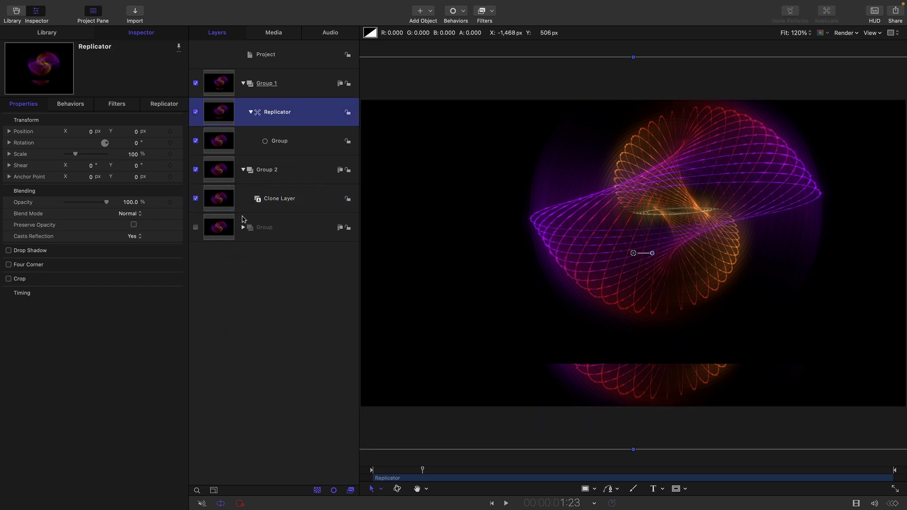
left_click(220, 146)
left_click(171, 105)
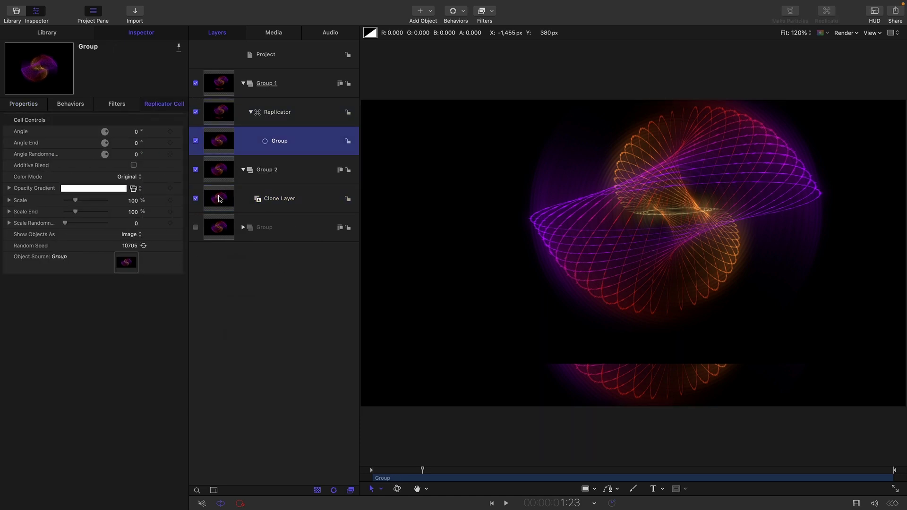
mouse_move(219, 198)
left_mouse_down()
mouse_move(175, 250)
mouse_move(132, 263)
left_mouse_up()
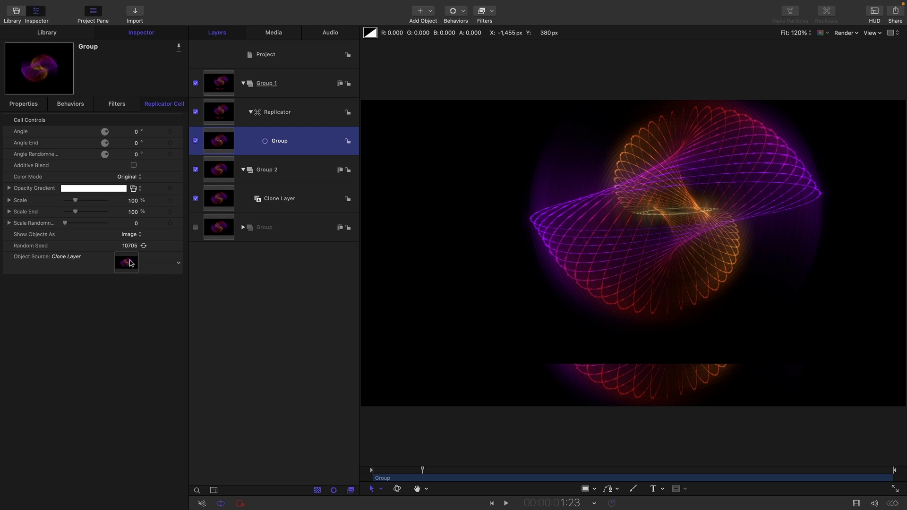
left_click(195, 170)
Step: Set the Replicator's size to width 1440 and height 810
left_click(226, 113)
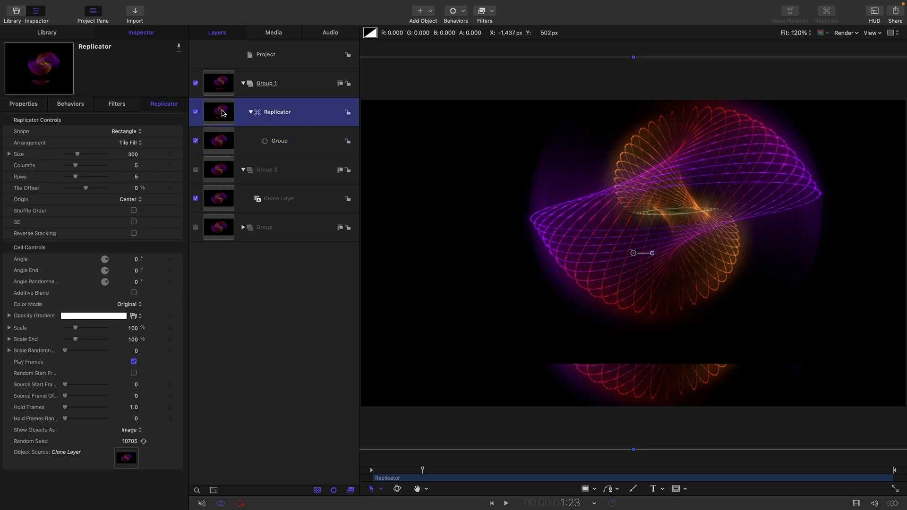
left_click(9, 154)
double_click(128, 165)
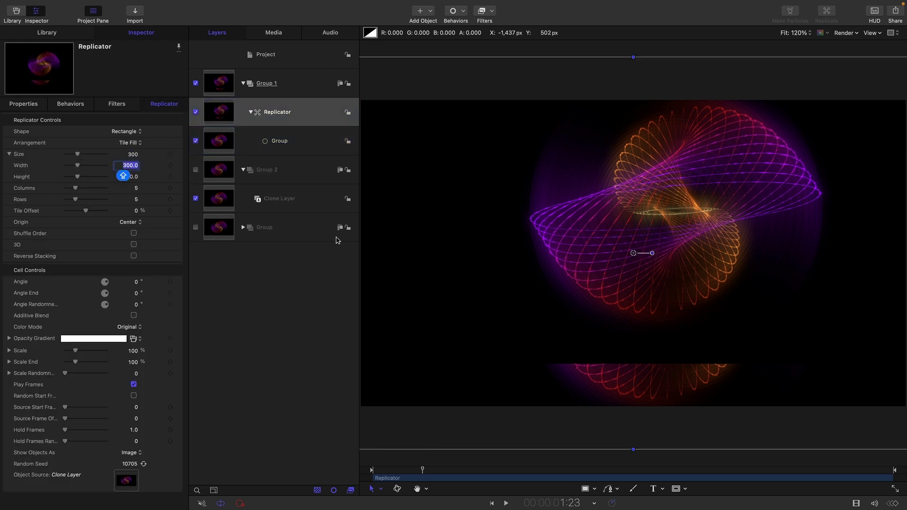
type("1440")
key("Tab")
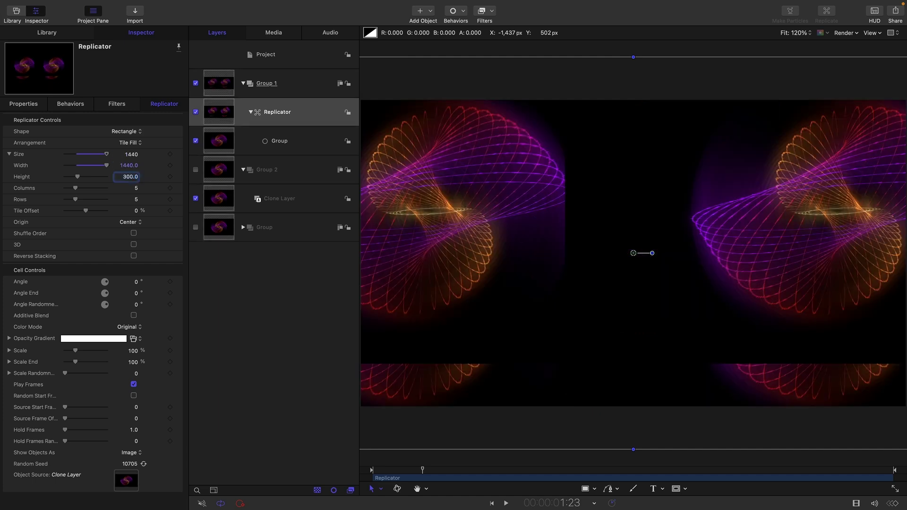
type("810")
key("Return")
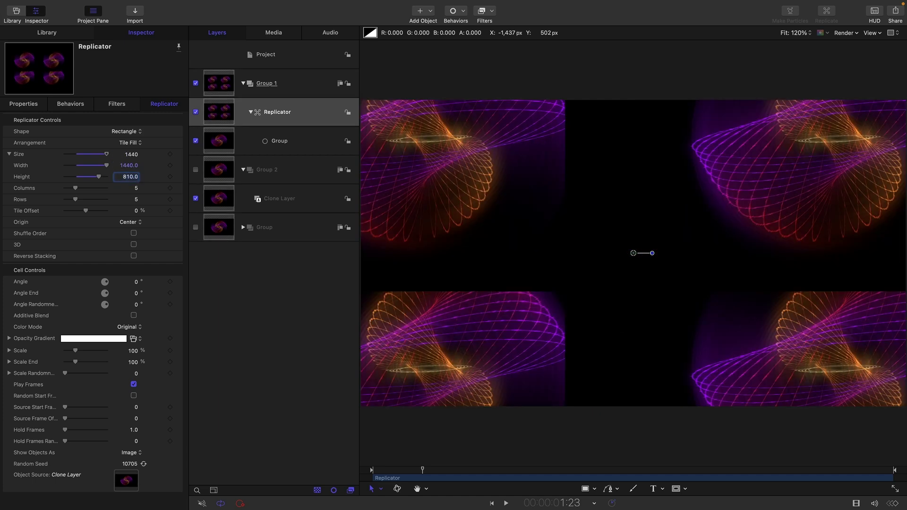
Step: Set the source frame offset to 125 and the cell scale to 10%
double_click(136, 419)
type("125")
key("Return")
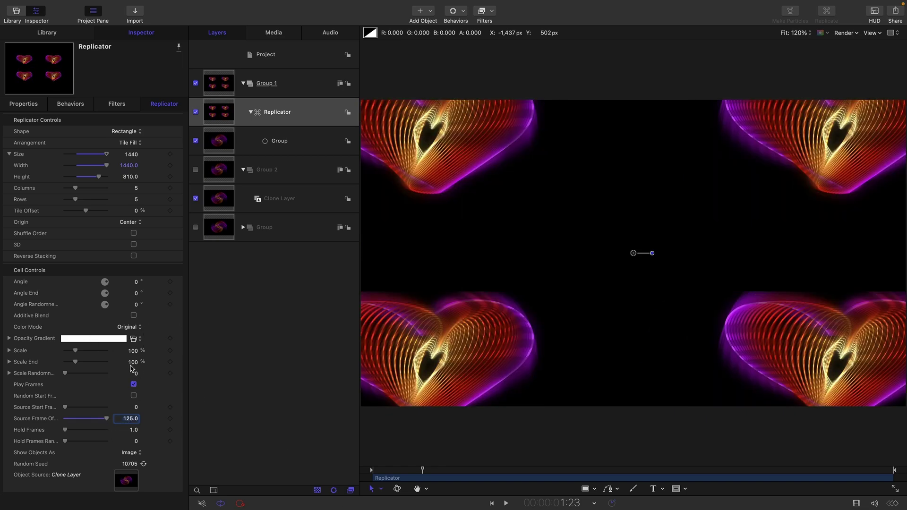
double_click(133, 350)
type("10")
key("Return")
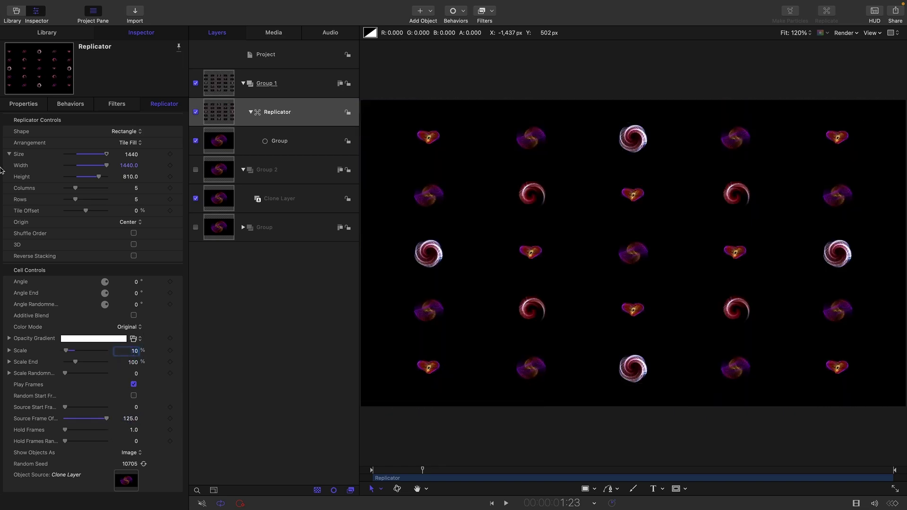
Step: Set the grid Origin to Upper Left and Build Style to By Row, then play from the start
left_click(130, 222)
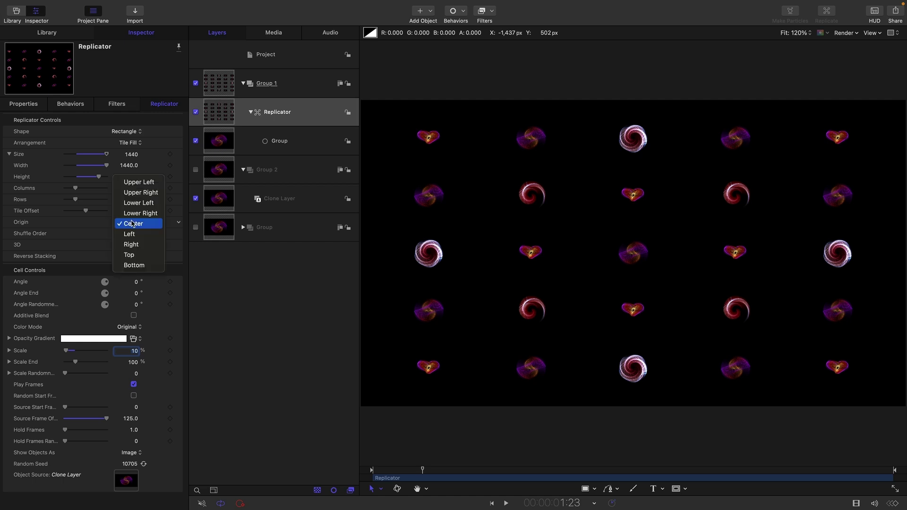
left_click(148, 182)
left_click(132, 236)
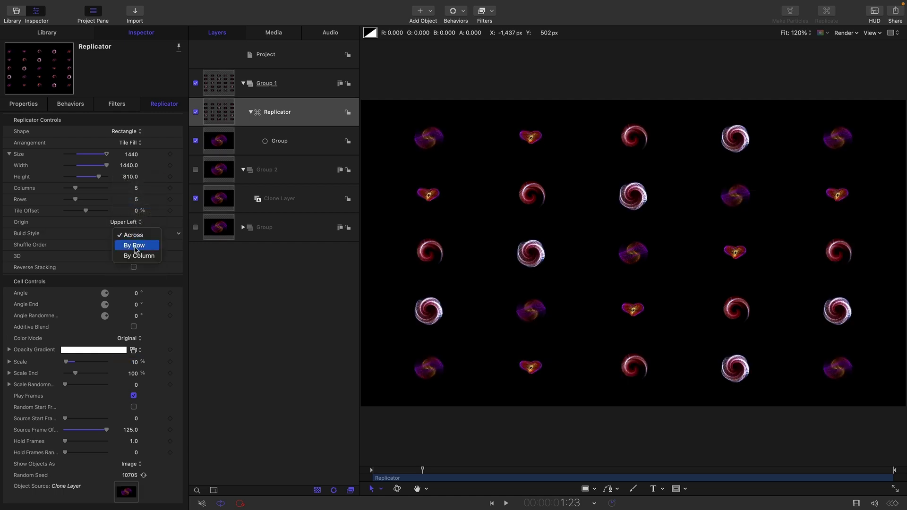
left_click(132, 244)
left_click(492, 504)
left_click(507, 504)
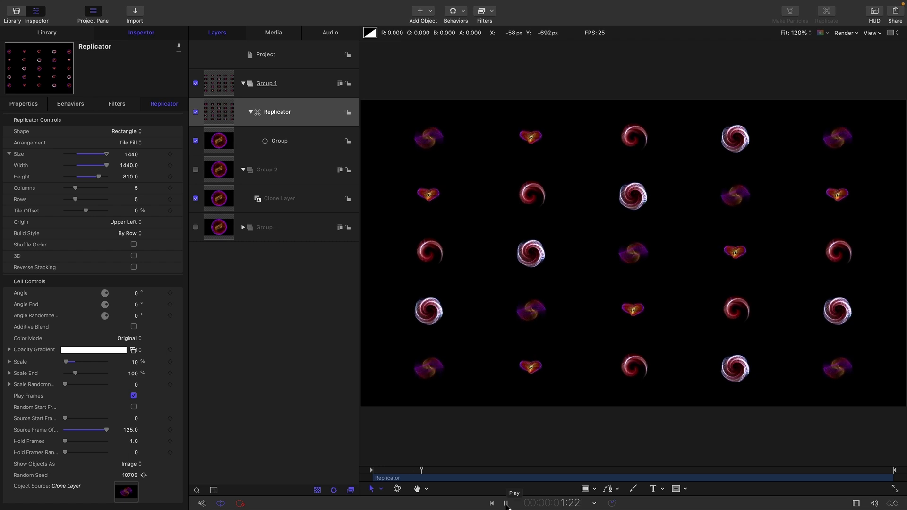
Step: Check the frames around 5 seconds, return to the start, and expand the Group to show its four clips
left_click(506, 504)
left_click(503, 470)
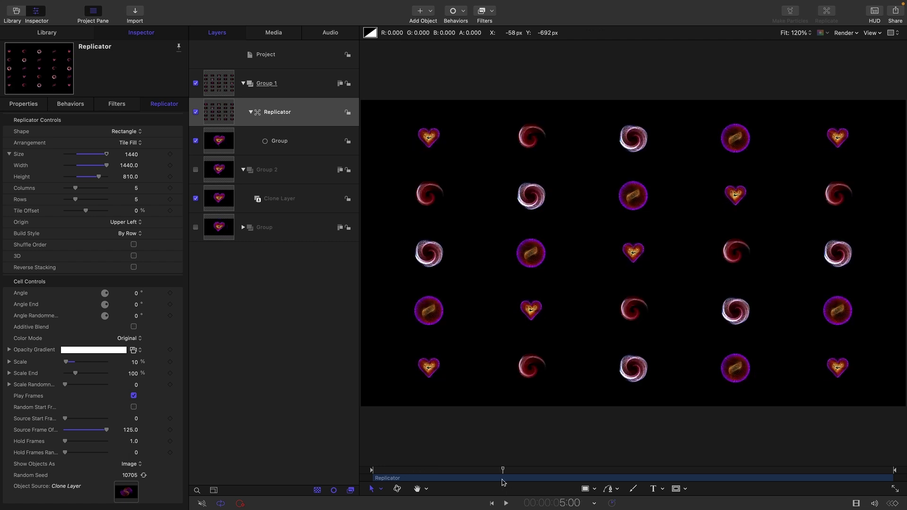
key("Left")
key("Right")
key("Left")
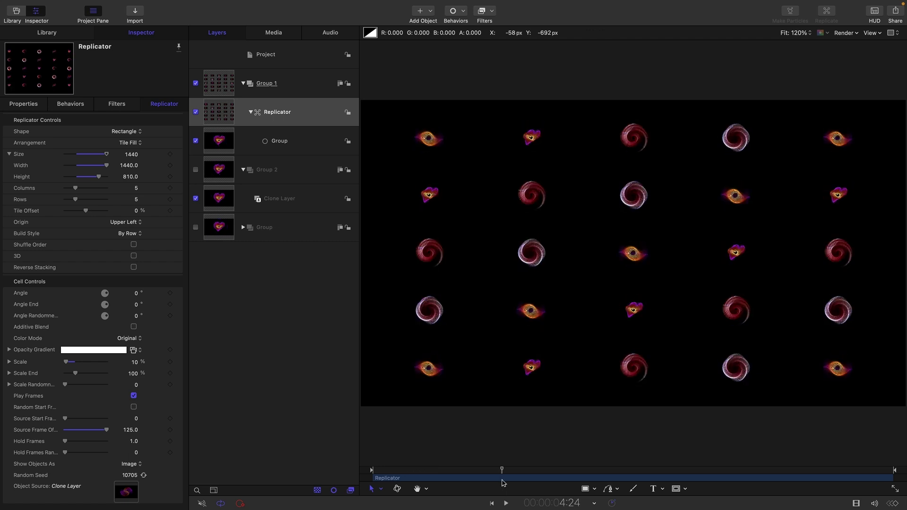
key("Right")
key("Left")
key("Right")
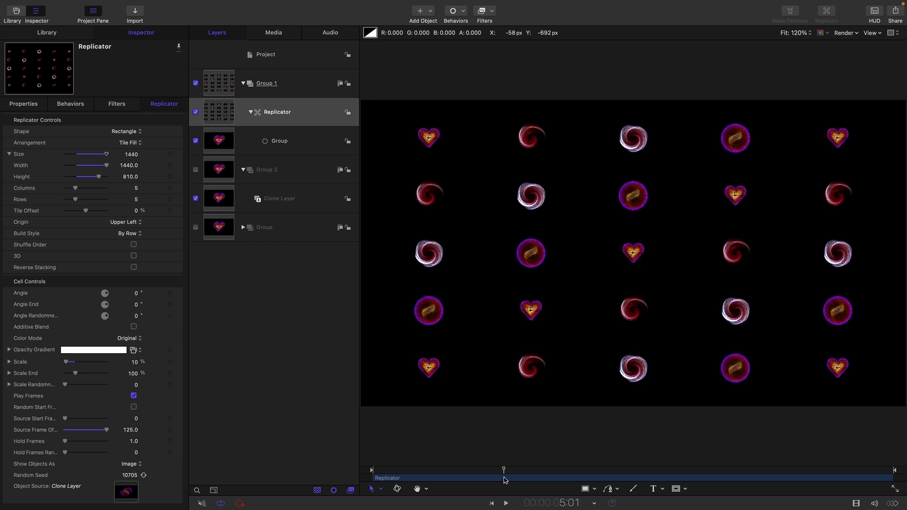
key("Home")
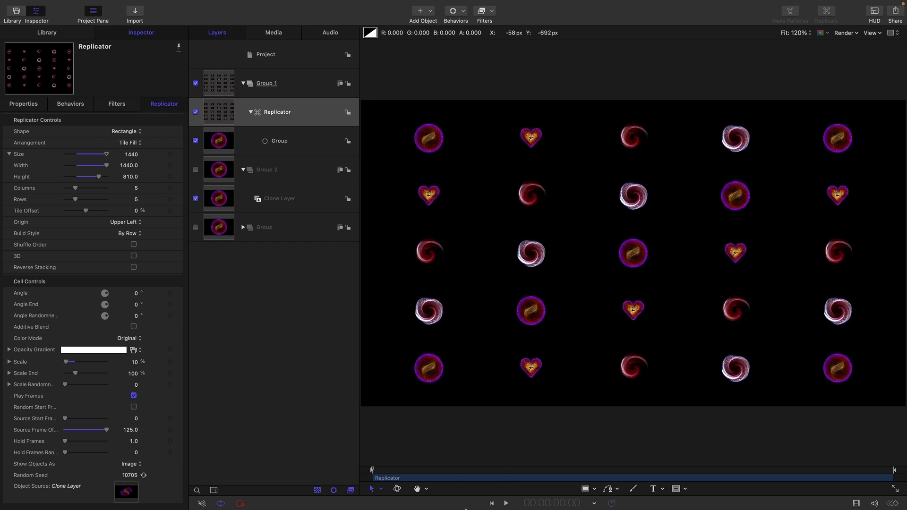
left_click(243, 228)
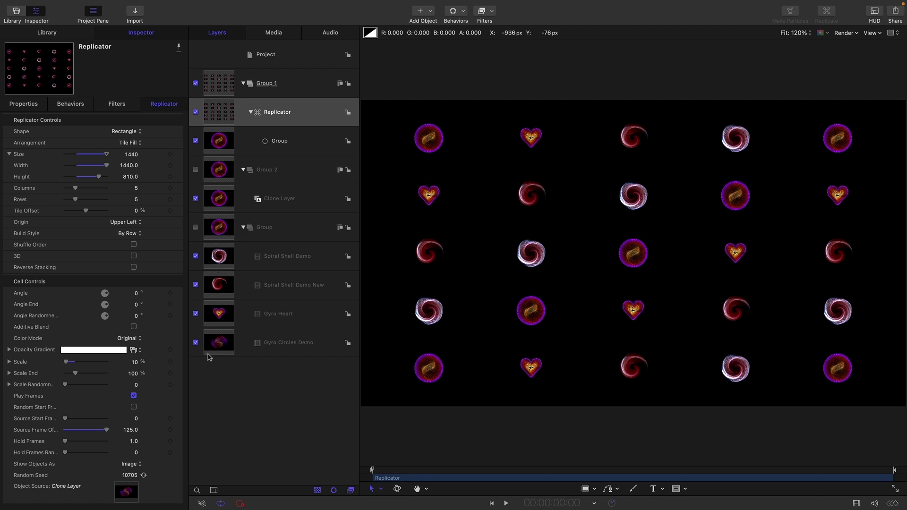
Step: Show the original Group, hide Group 1, and set the Rectangle tool to outline only with no fill
left_click(216, 227)
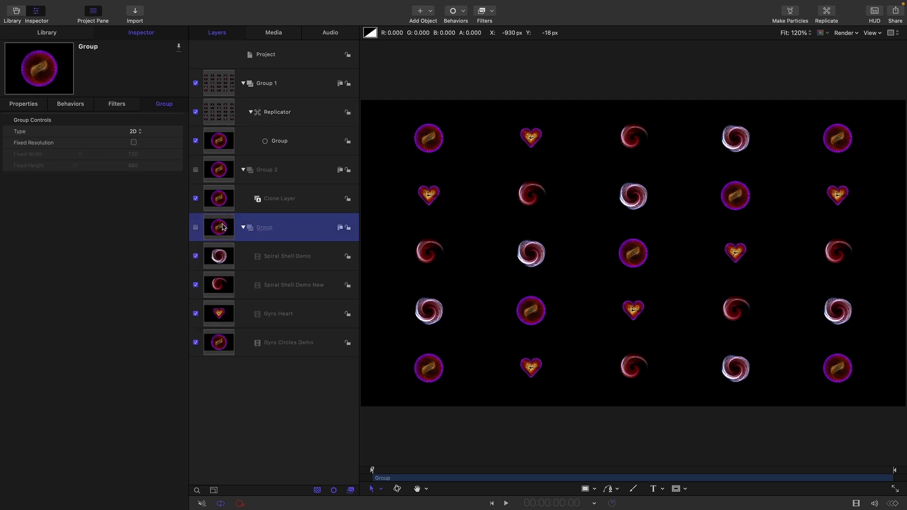
left_click(195, 228)
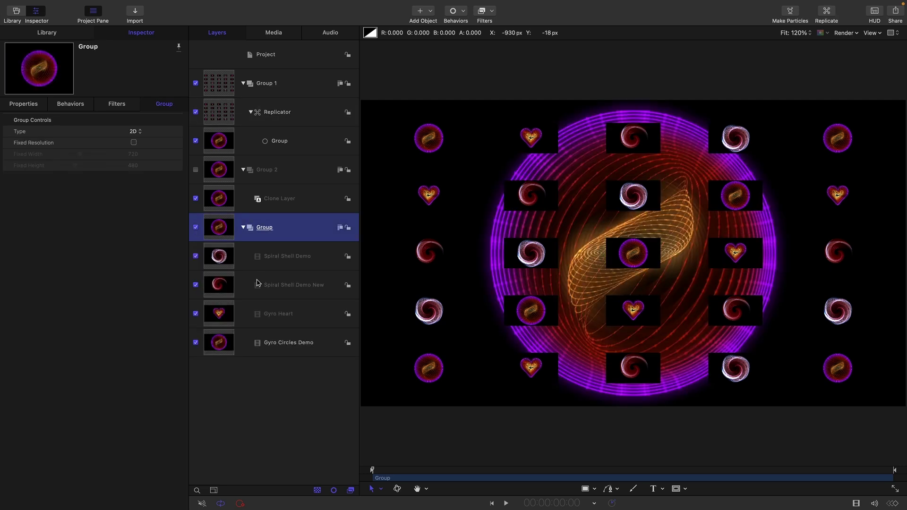
left_click(196, 84)
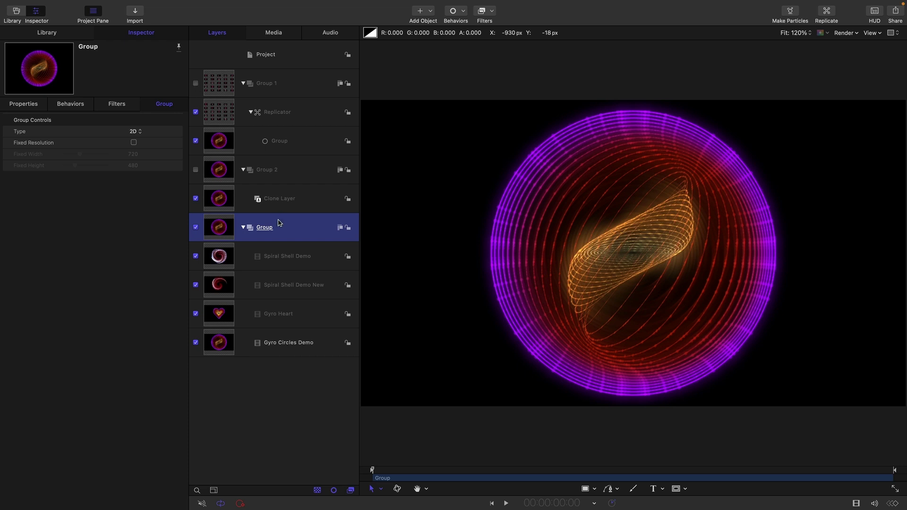
left_click(593, 489)
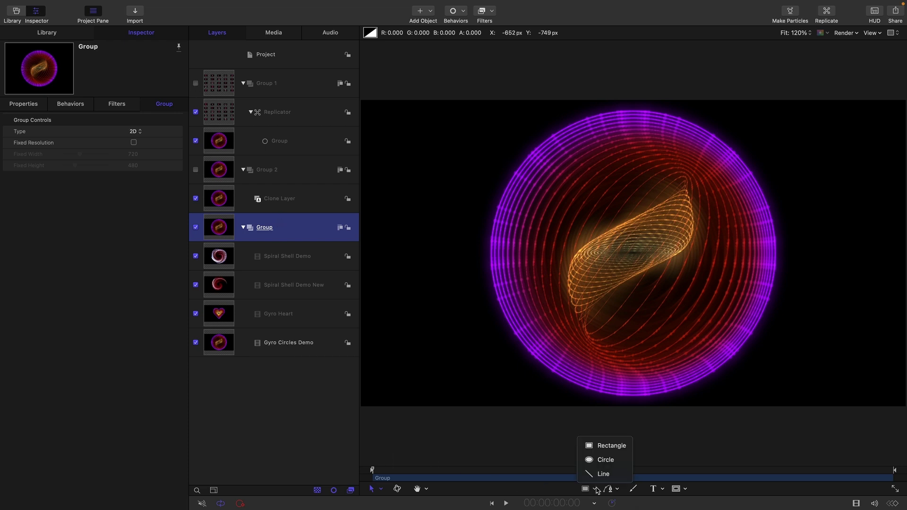
left_click(614, 451)
key("F7")
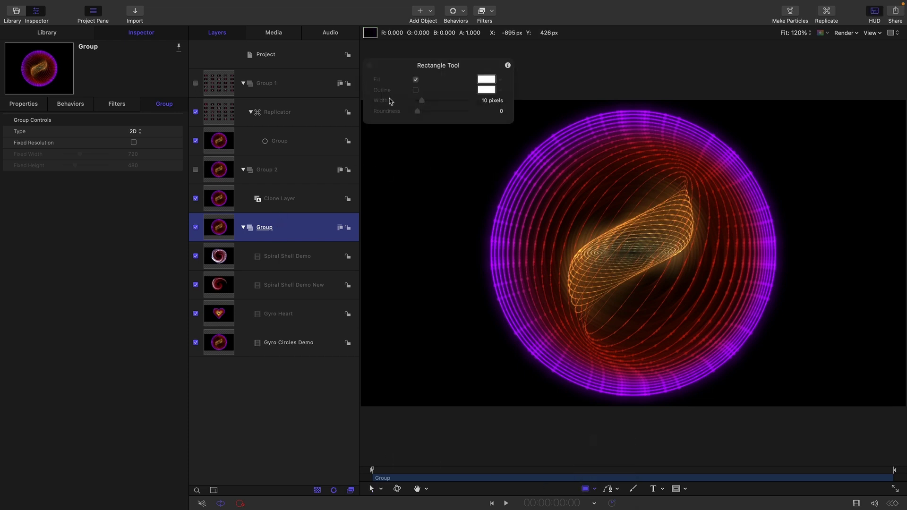
left_click(416, 90)
left_click(416, 79)
key("F7")
Step: Draw a full-canvas outline rectangle, then show Group 1 again and hide the original Group
left_click_drag(373, 106, 900, 402)
left_click(28, 104)
left_click(196, 84)
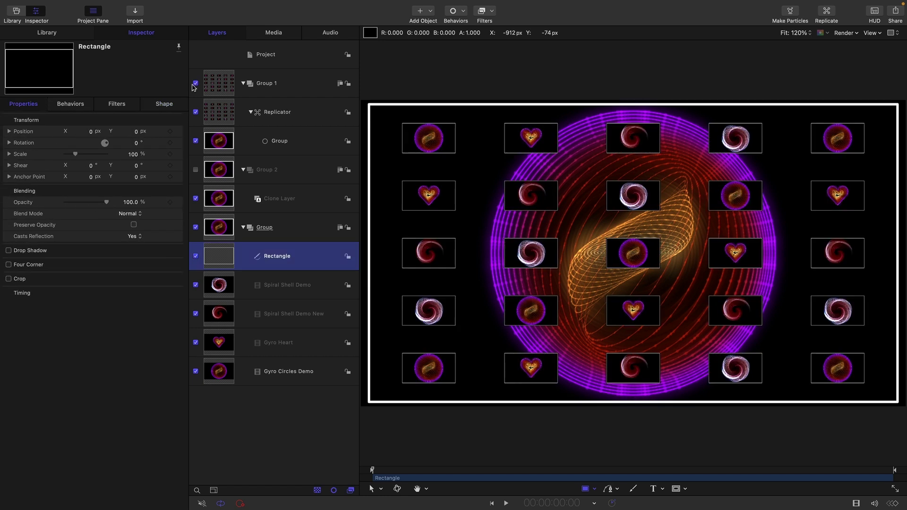
left_click(196, 227)
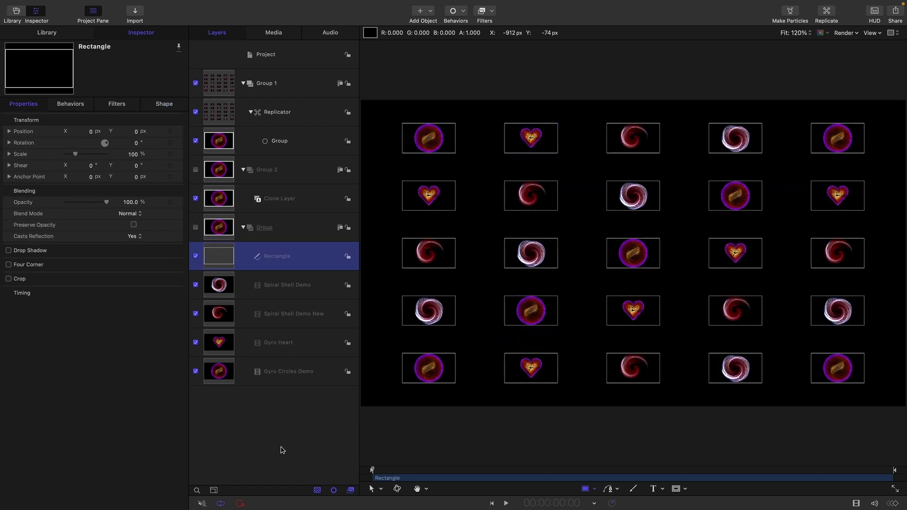